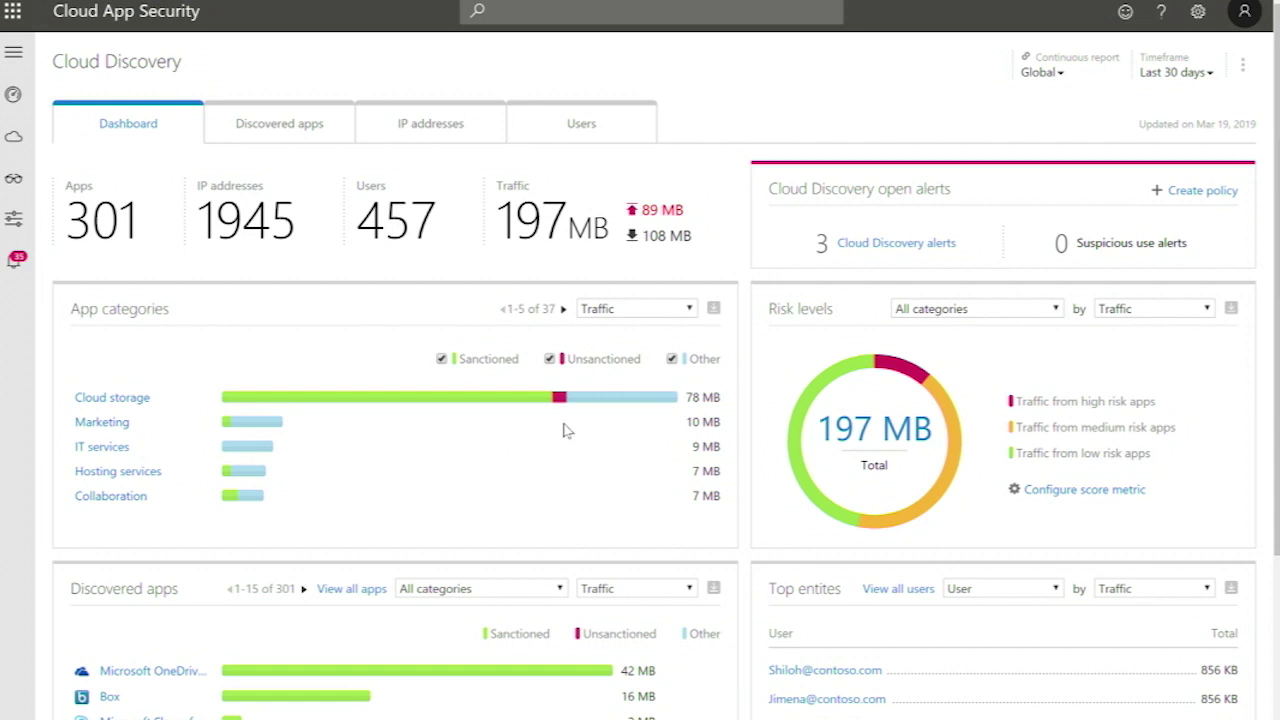
Step: Filter the discovered apps to the Cloud storage category with a risk score from 0 to 6
{"action": "mouse_move", "coordinate": [627, 403]}
{"action": "left_click", "coordinate": [284, 127]}
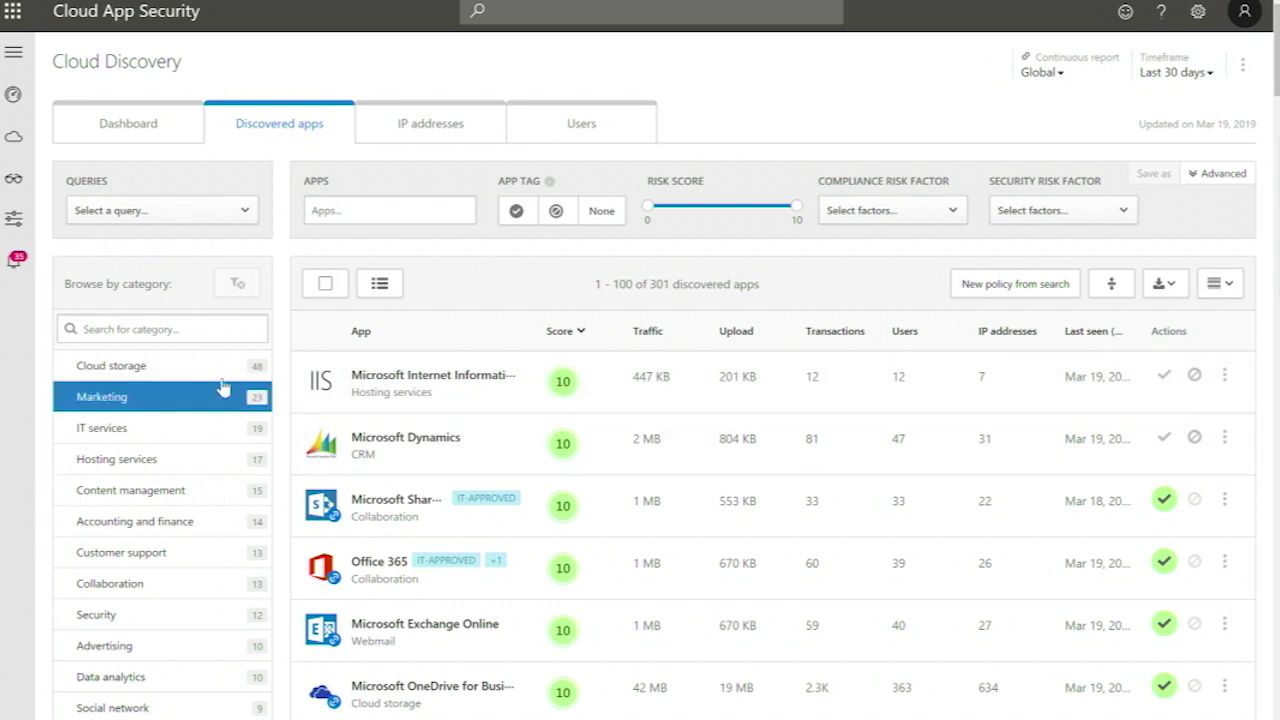
{"action": "left_click", "coordinate": [179, 408]}
{"action": "left_click", "coordinate": [160, 368]}
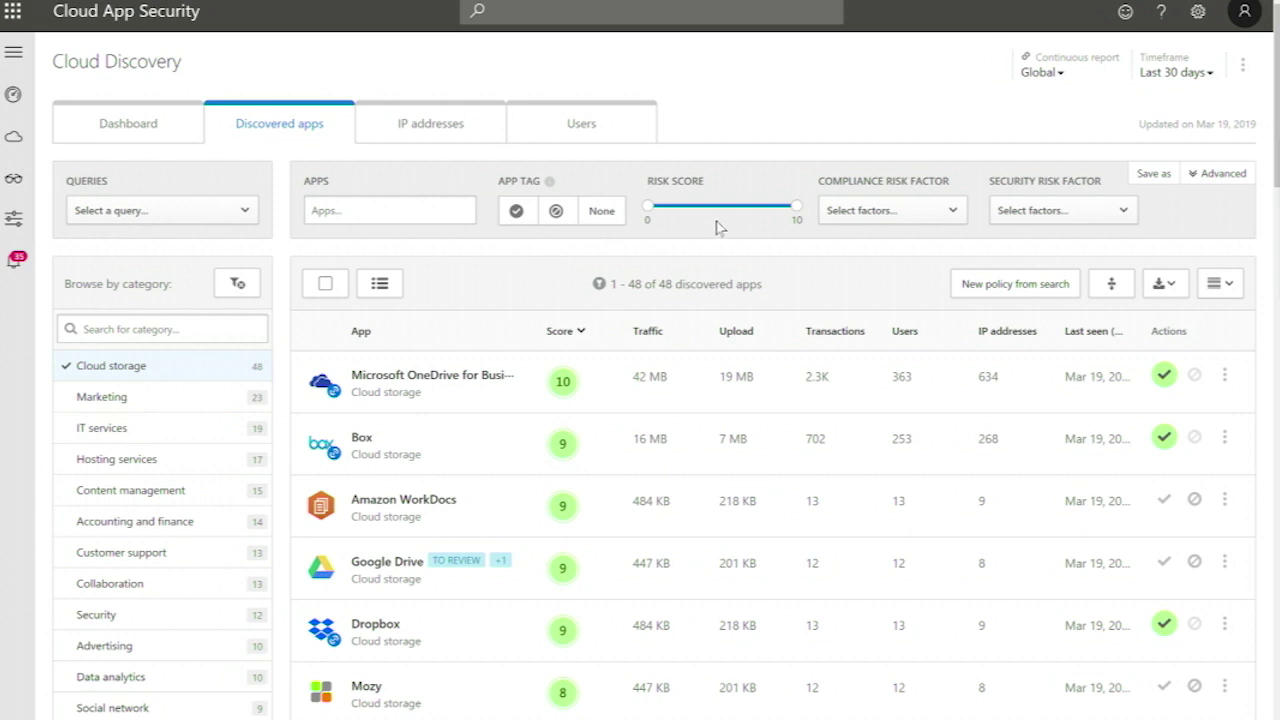
{"action": "mouse_move", "coordinate": [797, 205]}
{"action": "left_click_drag", "start_coordinate": [797, 205], "coordinate": [738, 206]}
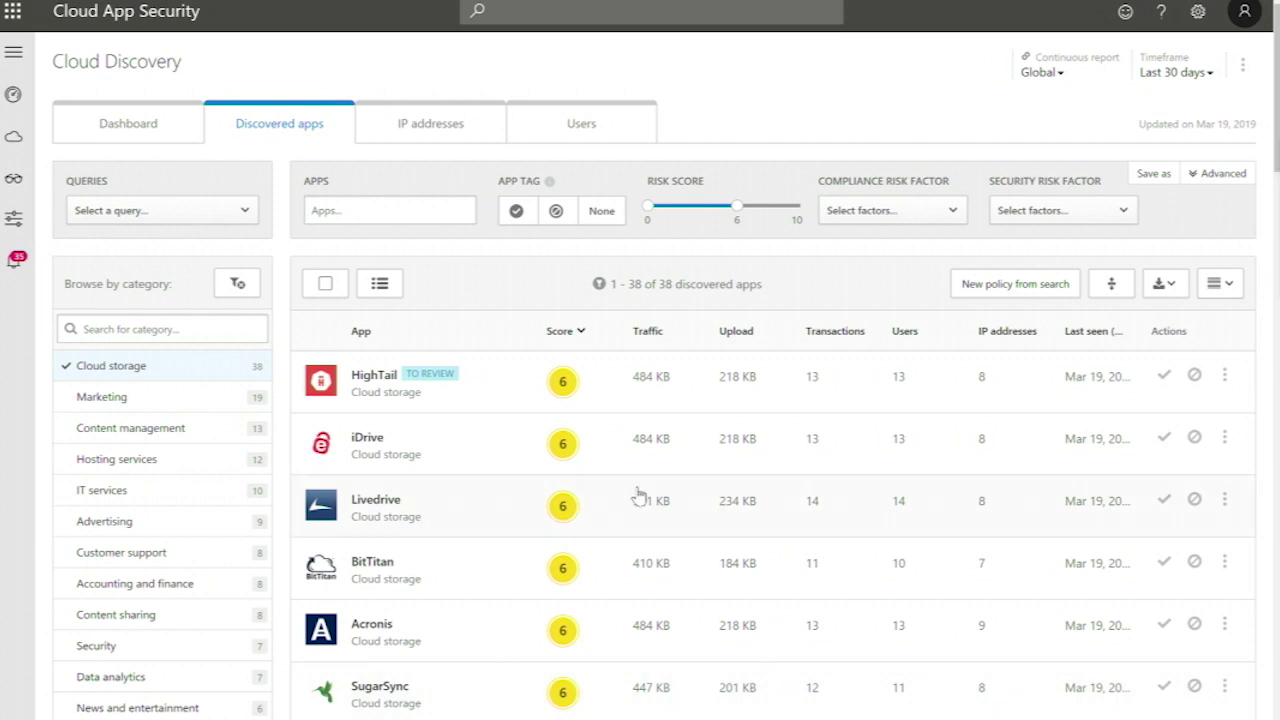
Step: Examine WeTransfer's risk details, including its data center, IP address restriction, compliance factors and GDPR right to erasure
{"action": "scroll", "coordinate": [640, 494], "scroll_direction": "down", "scroll_amount": 1}
{"action": "scroll", "coordinate": [640, 497], "scroll_direction": "down", "scroll_amount": 5}
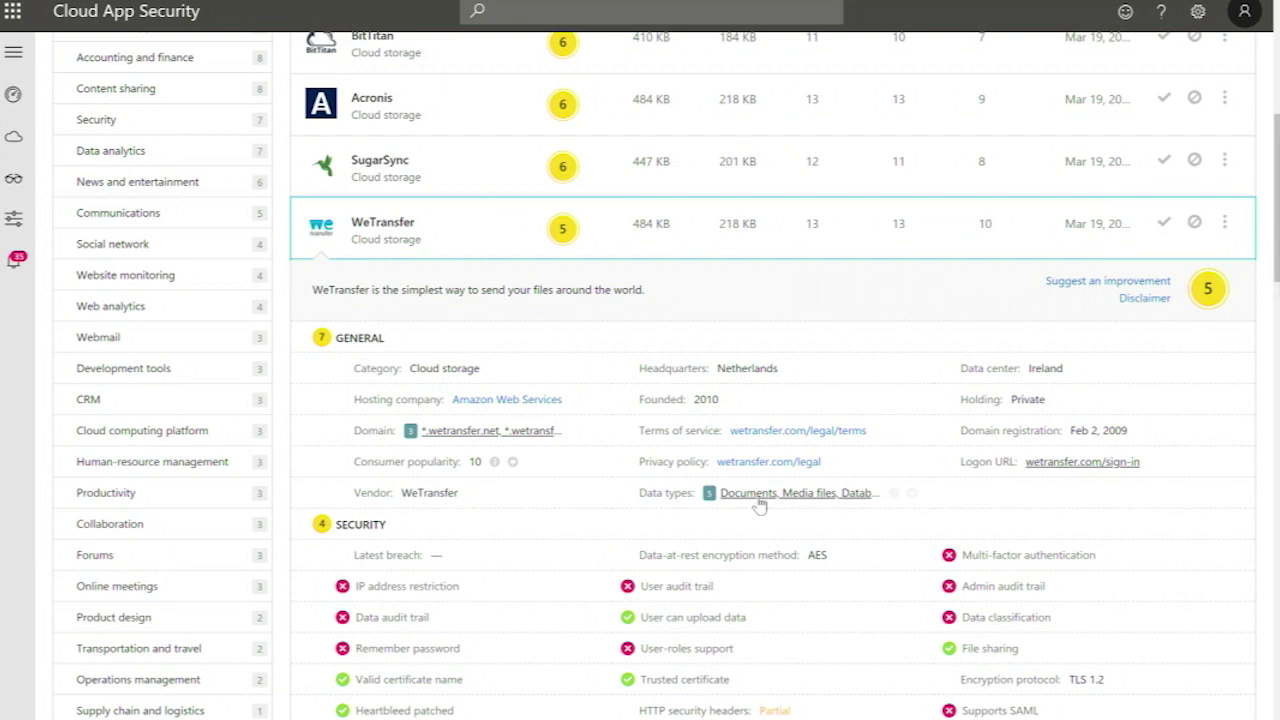
{"action": "left_click_drag", "start_coordinate": [958, 372], "coordinate": [1017, 369]}
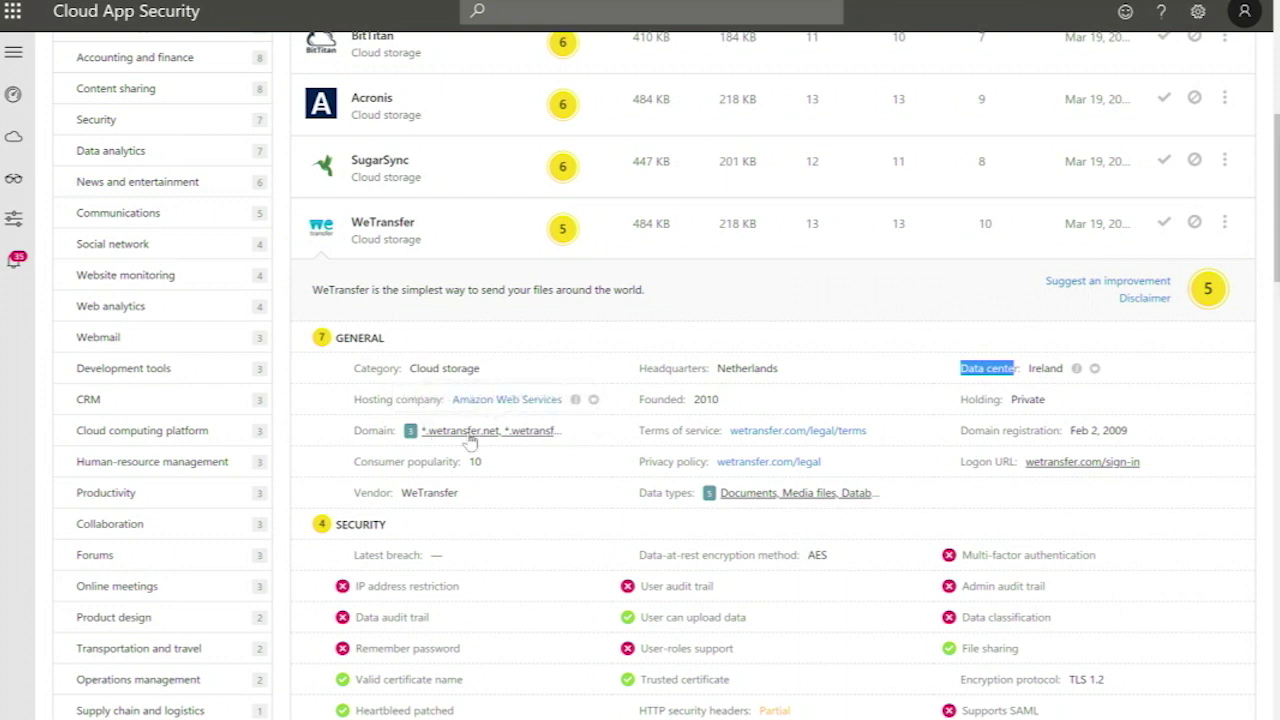
{"action": "scroll", "coordinate": [603, 458], "scroll_direction": "down", "scroll_amount": 4}
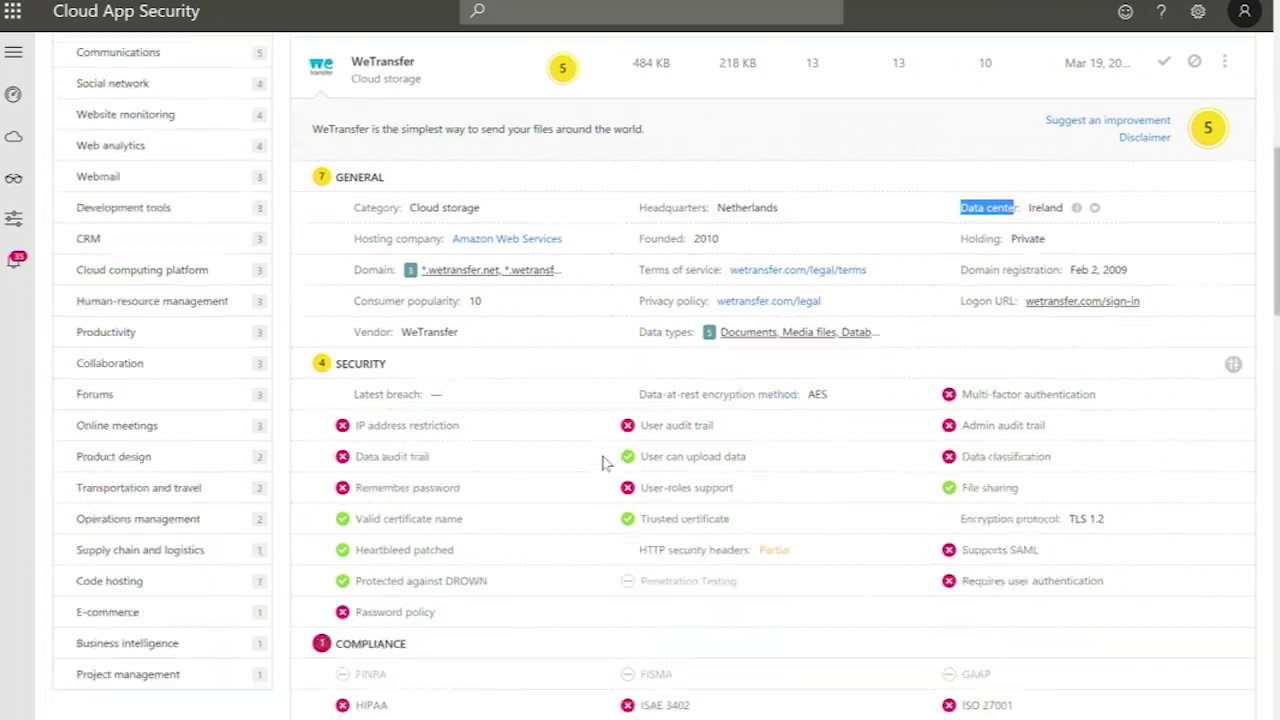
{"action": "scroll", "coordinate": [604, 459], "scroll_direction": "down", "scroll_amount": 5}
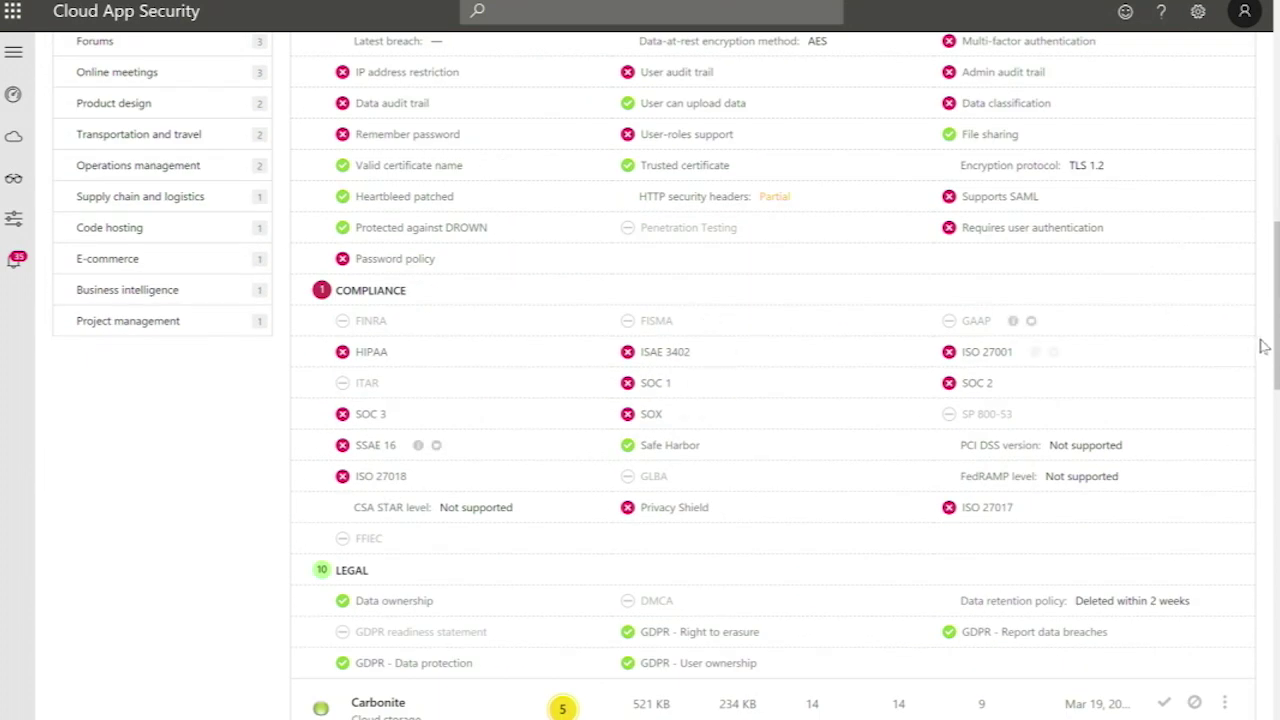
{"action": "scroll", "coordinate": [1265, 347], "scroll_direction": "up", "scroll_amount": 2}
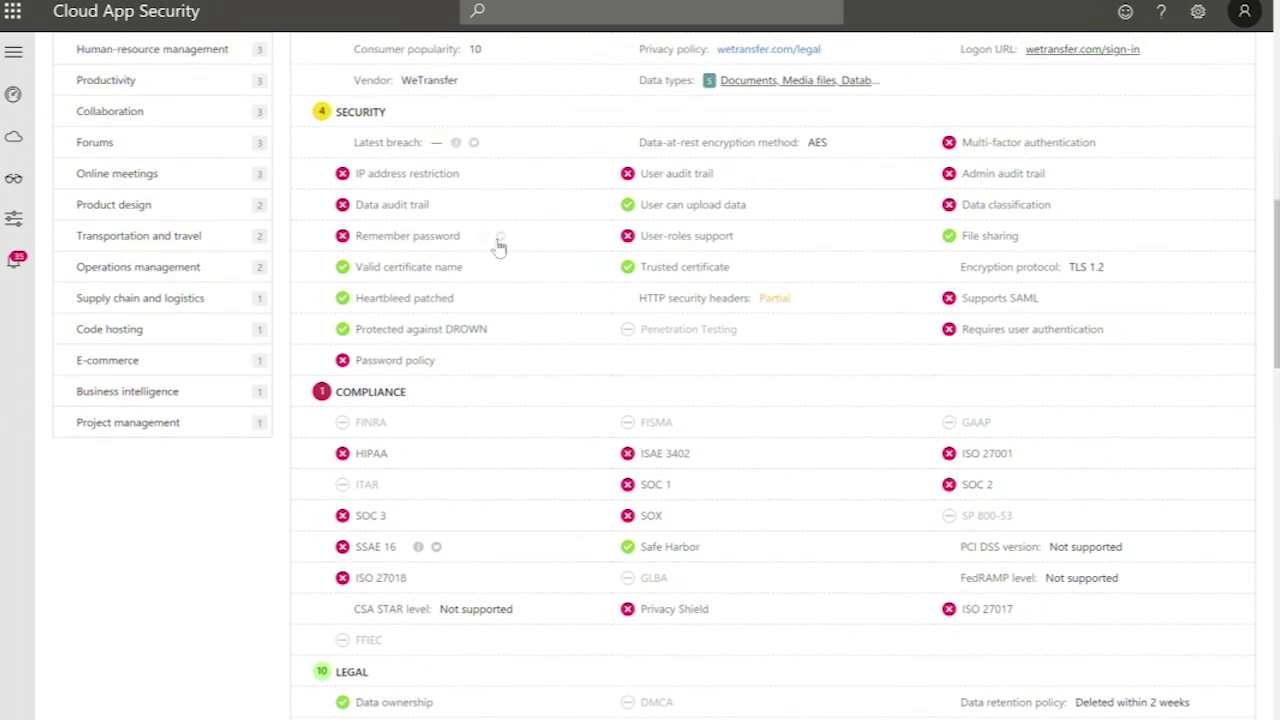
{"action": "left_click_drag", "start_coordinate": [362, 173], "coordinate": [451, 177]}
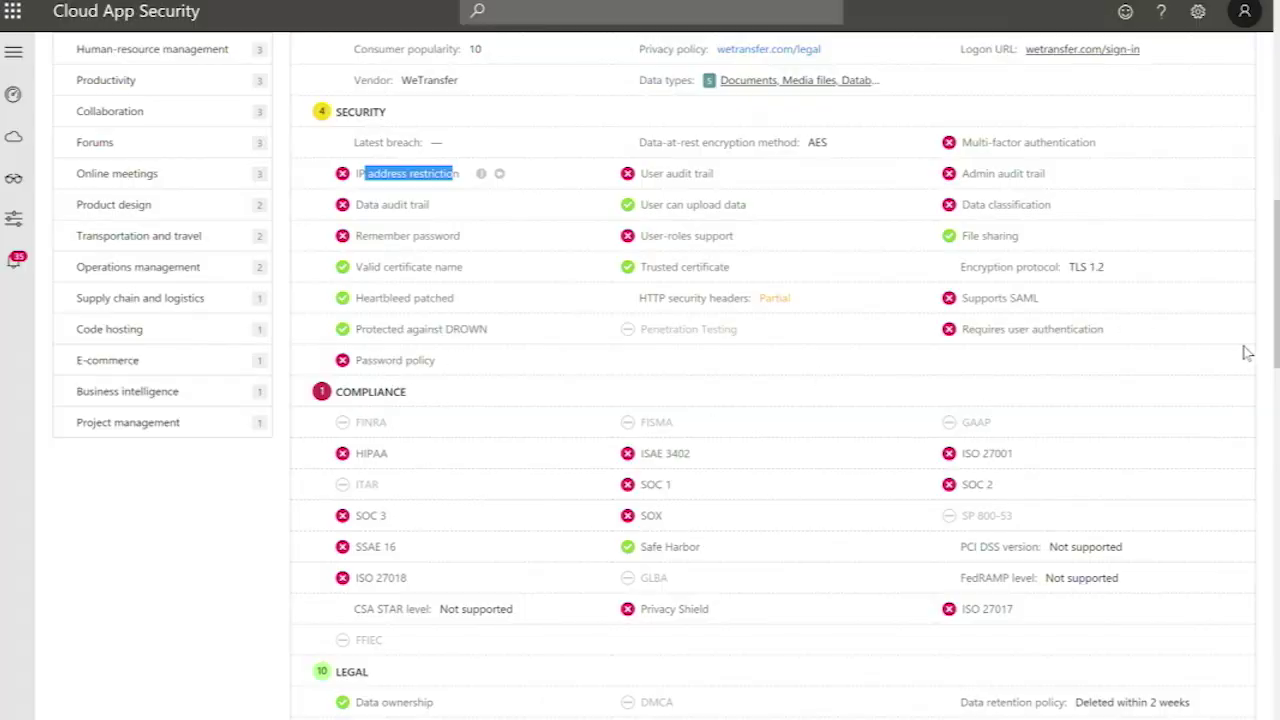
{"action": "left_click_drag", "start_coordinate": [1277, 360], "coordinate": [1266, 451]}
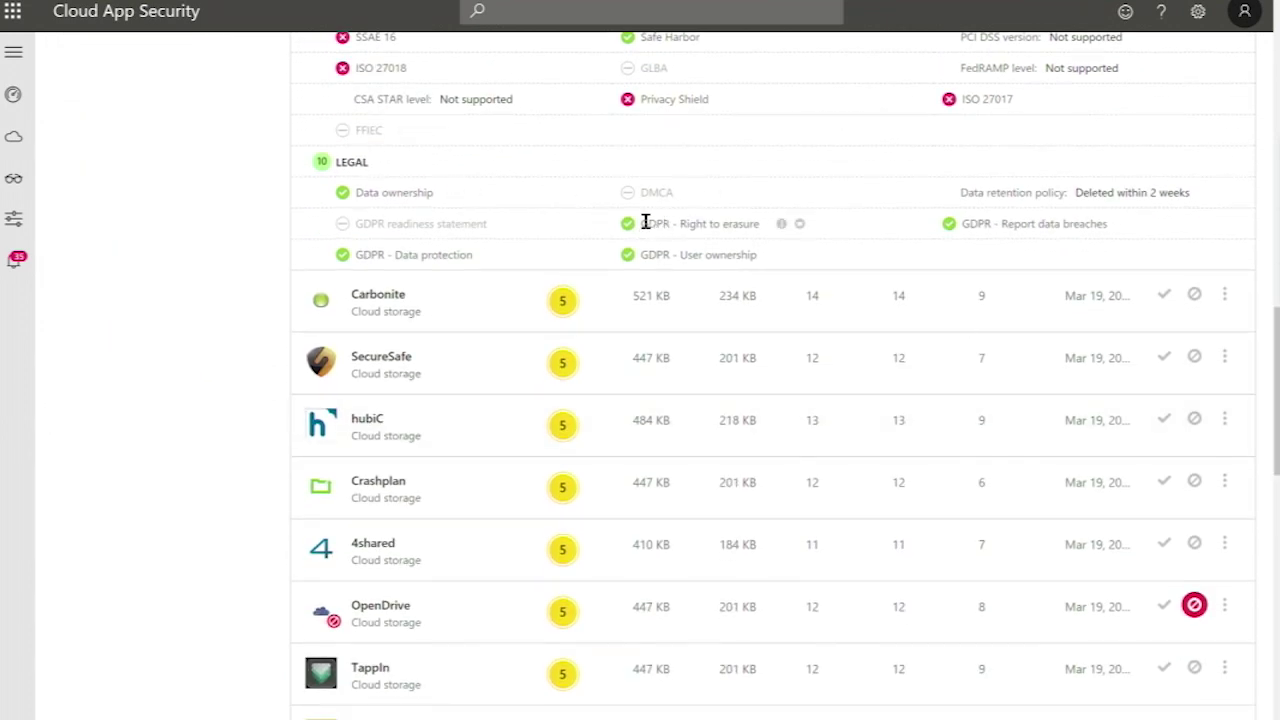
{"action": "left_click_drag", "start_coordinate": [645, 222], "coordinate": [760, 228]}
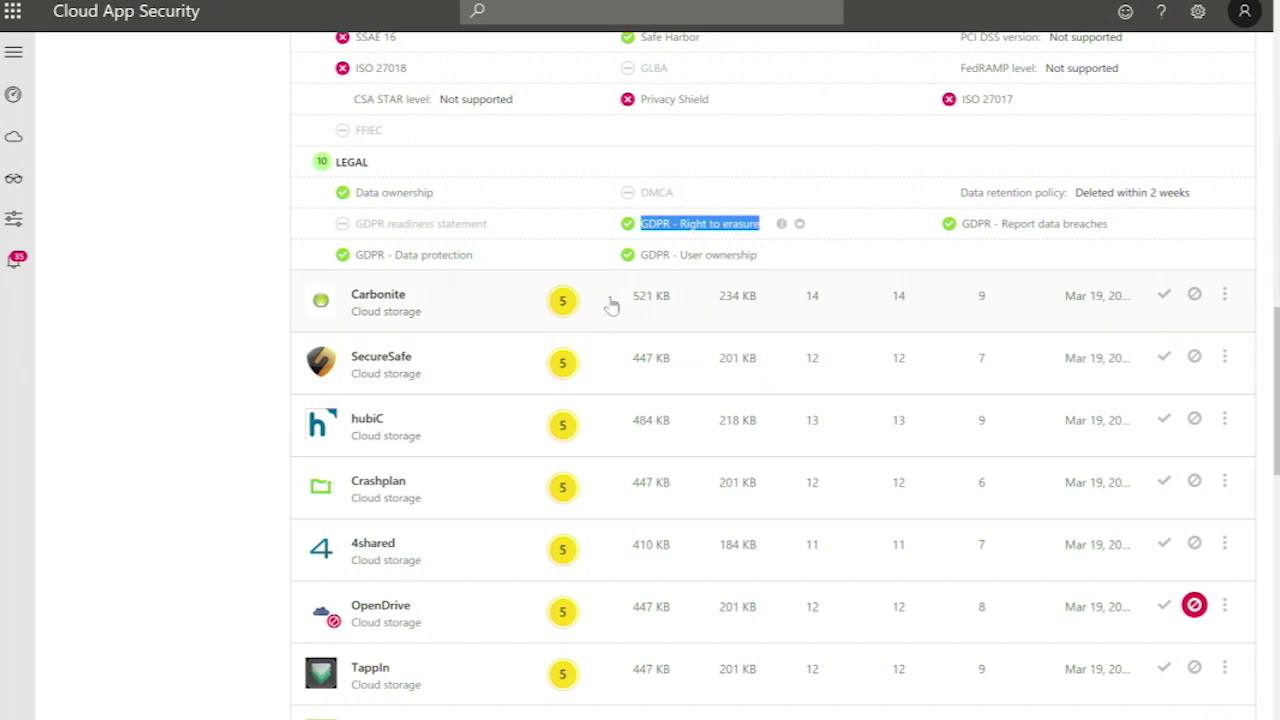
Step: Add an advanced filter for the security risk factor Supports SAML equals False
{"action": "scroll", "coordinate": [628, 345], "scroll_direction": "up", "scroll_amount": 10}
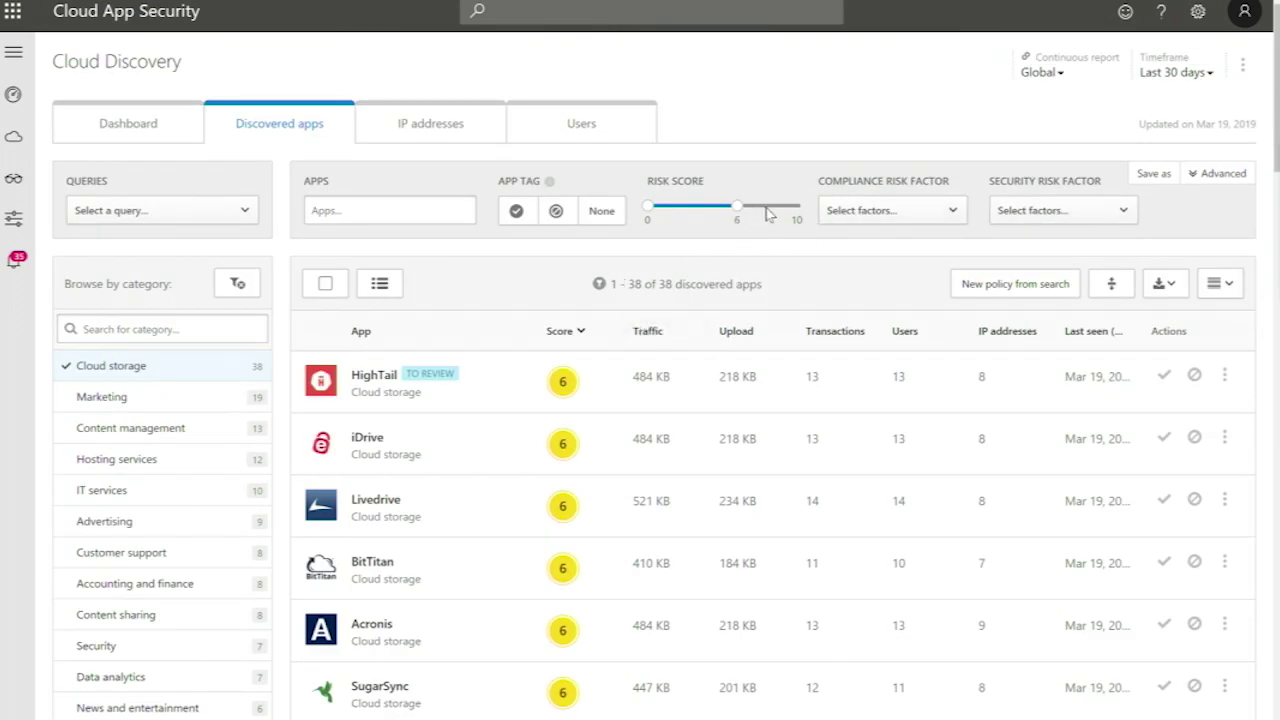
{"action": "left_click", "coordinate": [1219, 174]}
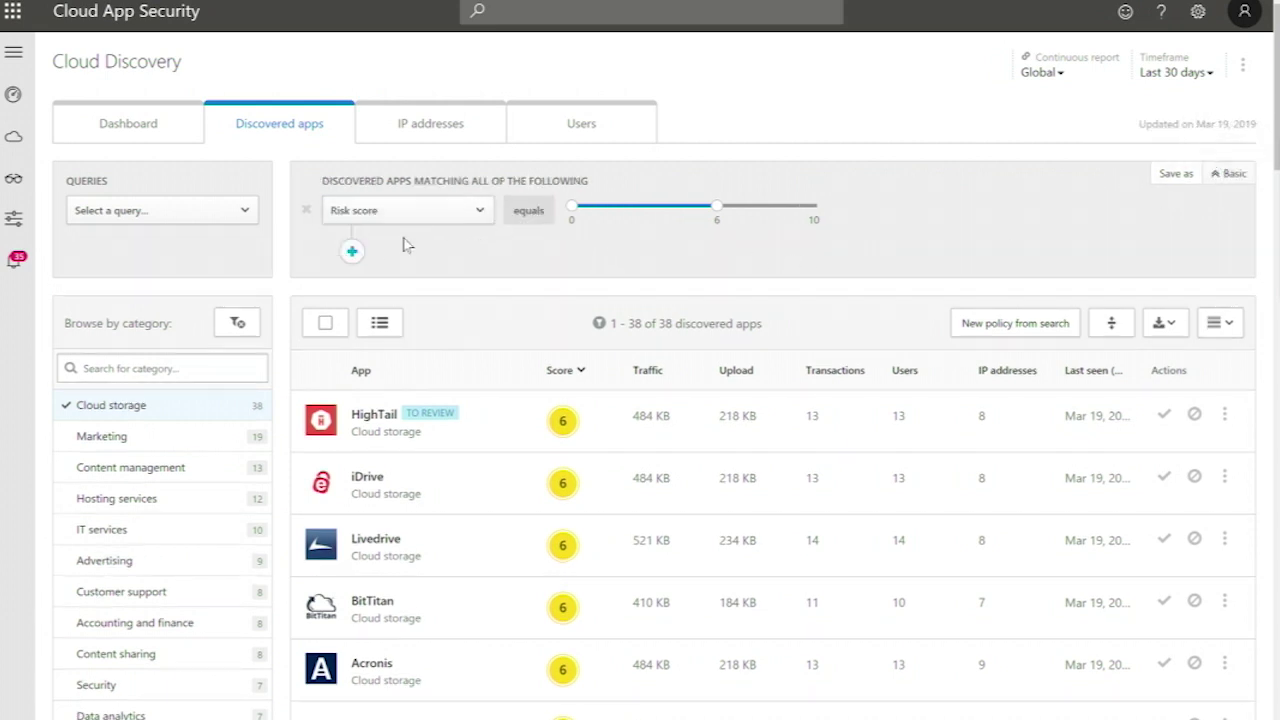
{"action": "left_click", "coordinate": [352, 251]}
{"action": "left_click", "coordinate": [410, 249]}
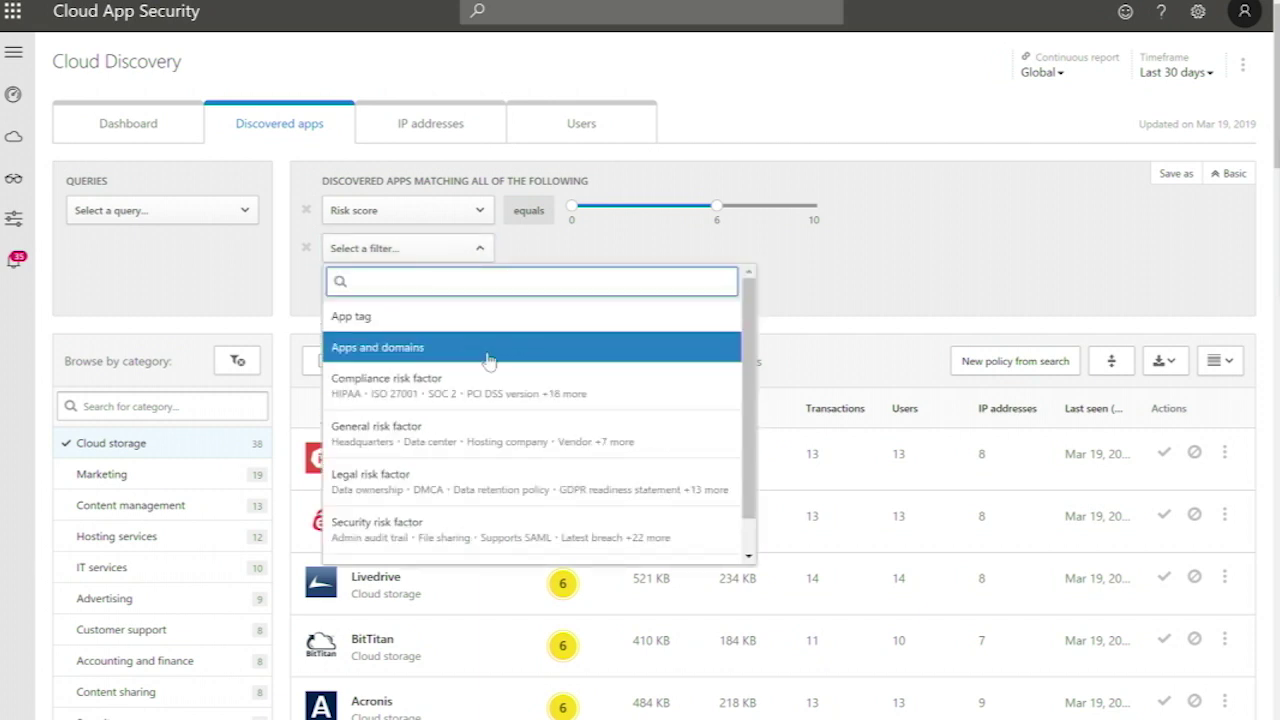
{"action": "scroll", "coordinate": [495, 392], "scroll_direction": "down", "scroll_amount": 1}
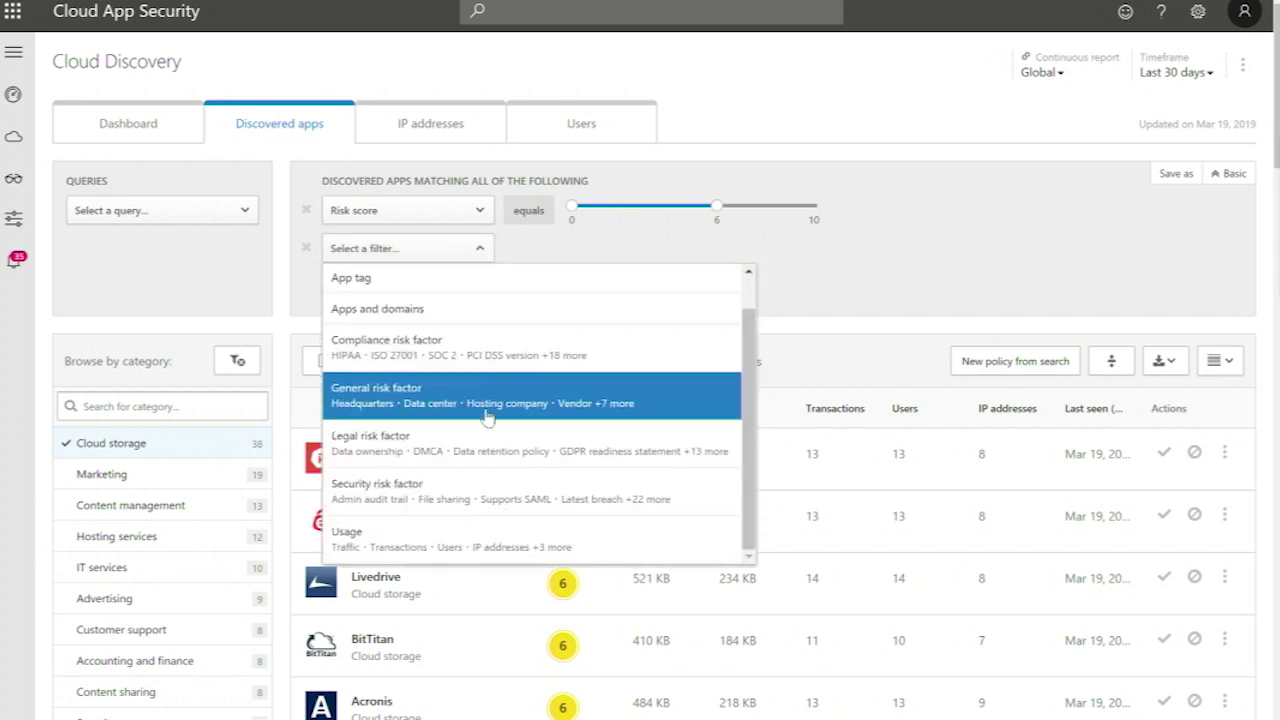
{"action": "left_click", "coordinate": [467, 500]}
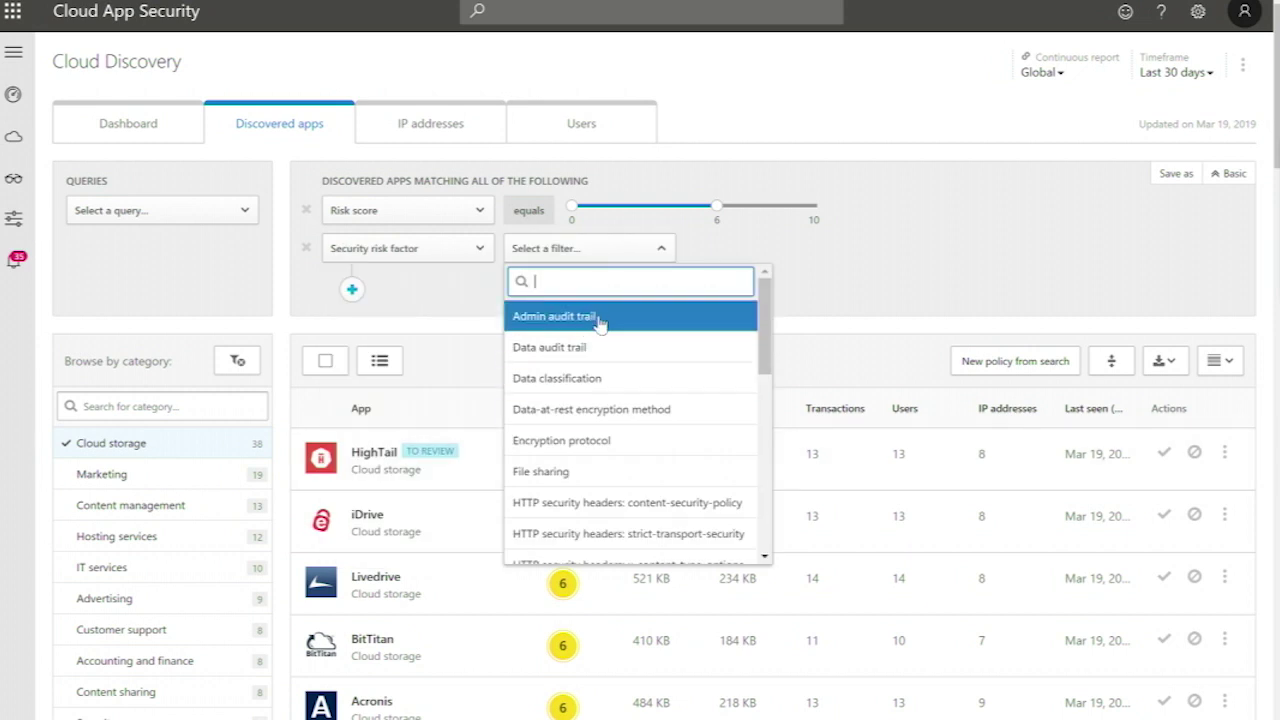
{"action": "type", "text": "saml"}
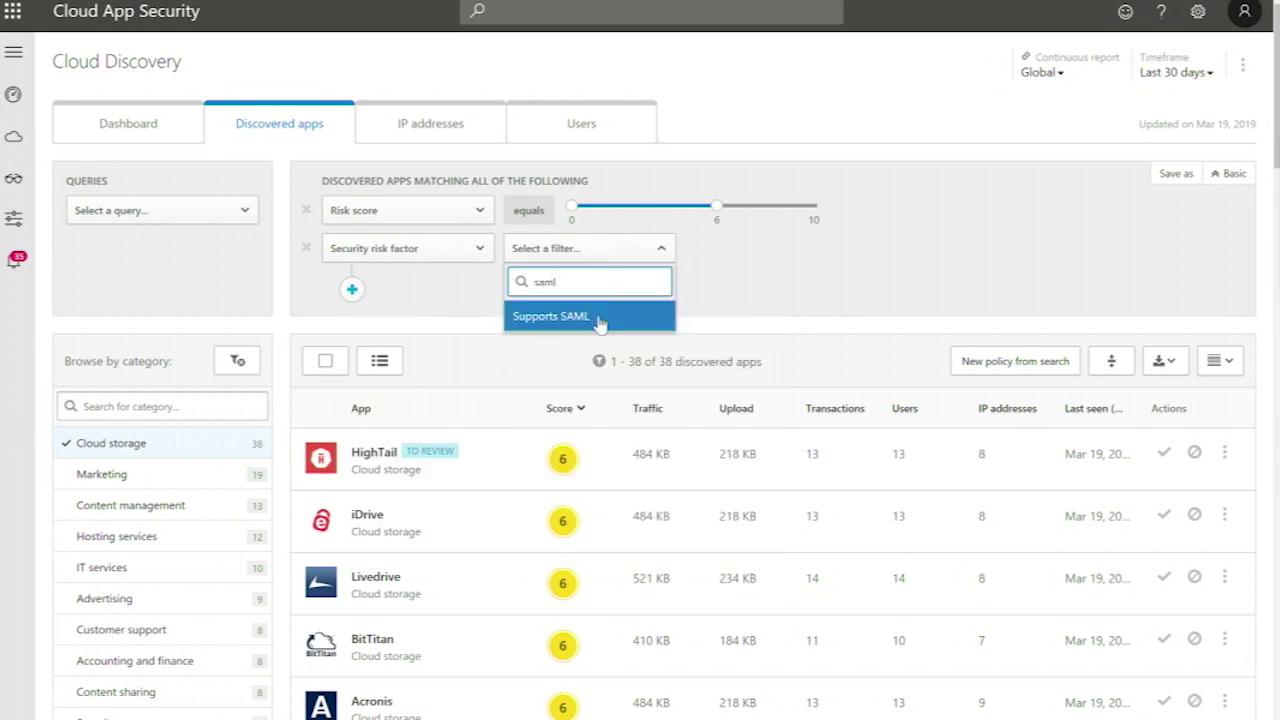
{"action": "left_click", "coordinate": [598, 317]}
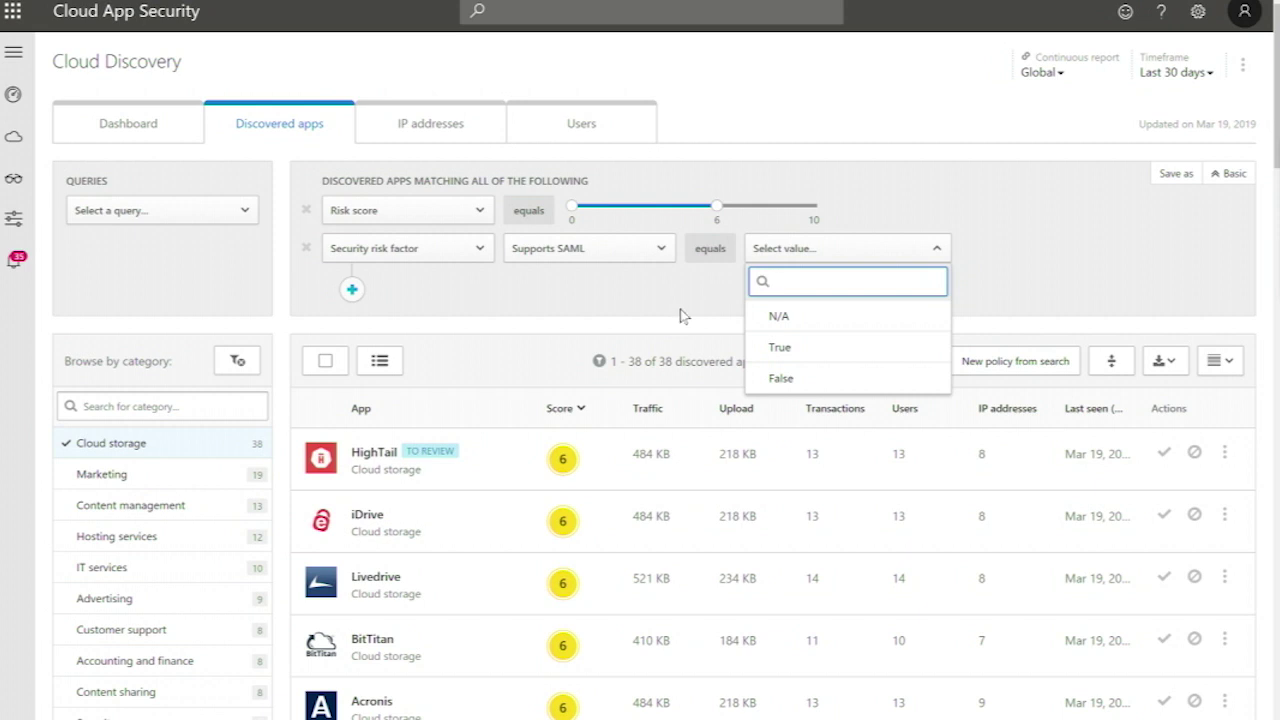
{"action": "left_click", "coordinate": [820, 380]}
{"action": "left_click", "coordinate": [1074, 222]}
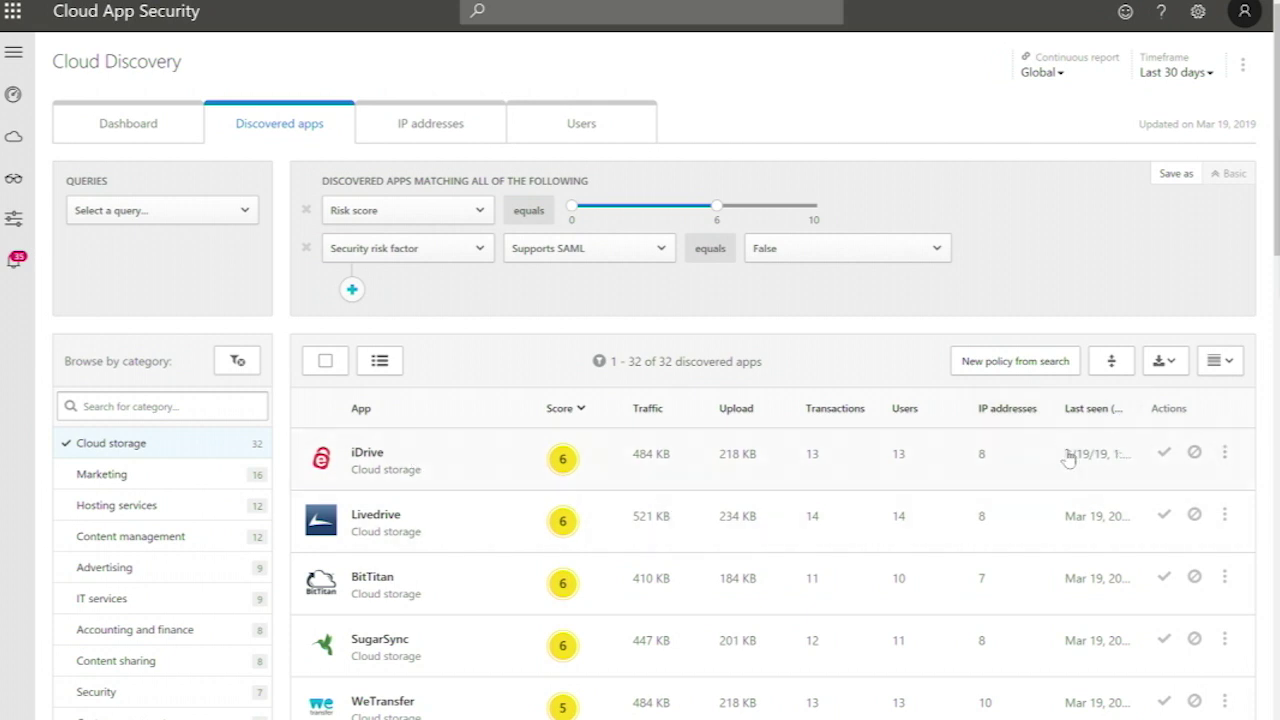
Step: Mark iDrive as unsanctioned and tag Livedrive as To review
{"action": "left_click", "coordinate": [1195, 455]}
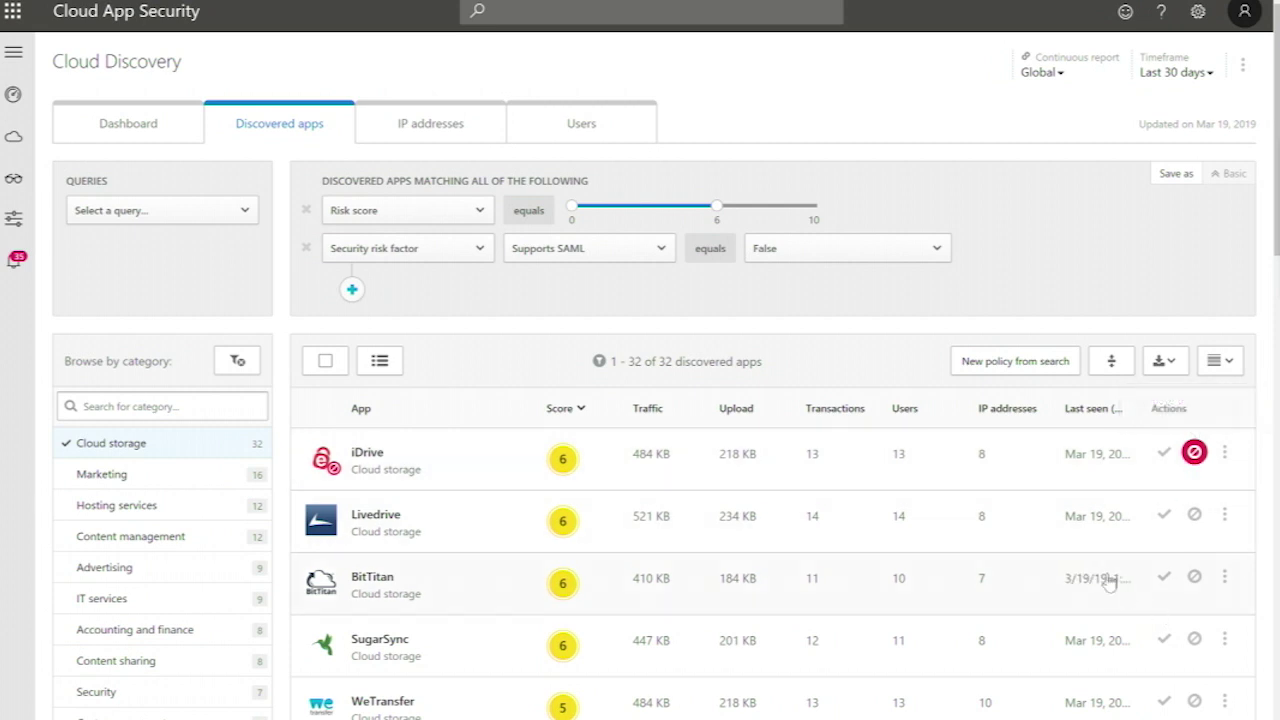
{"action": "left_click", "coordinate": [1225, 515]}
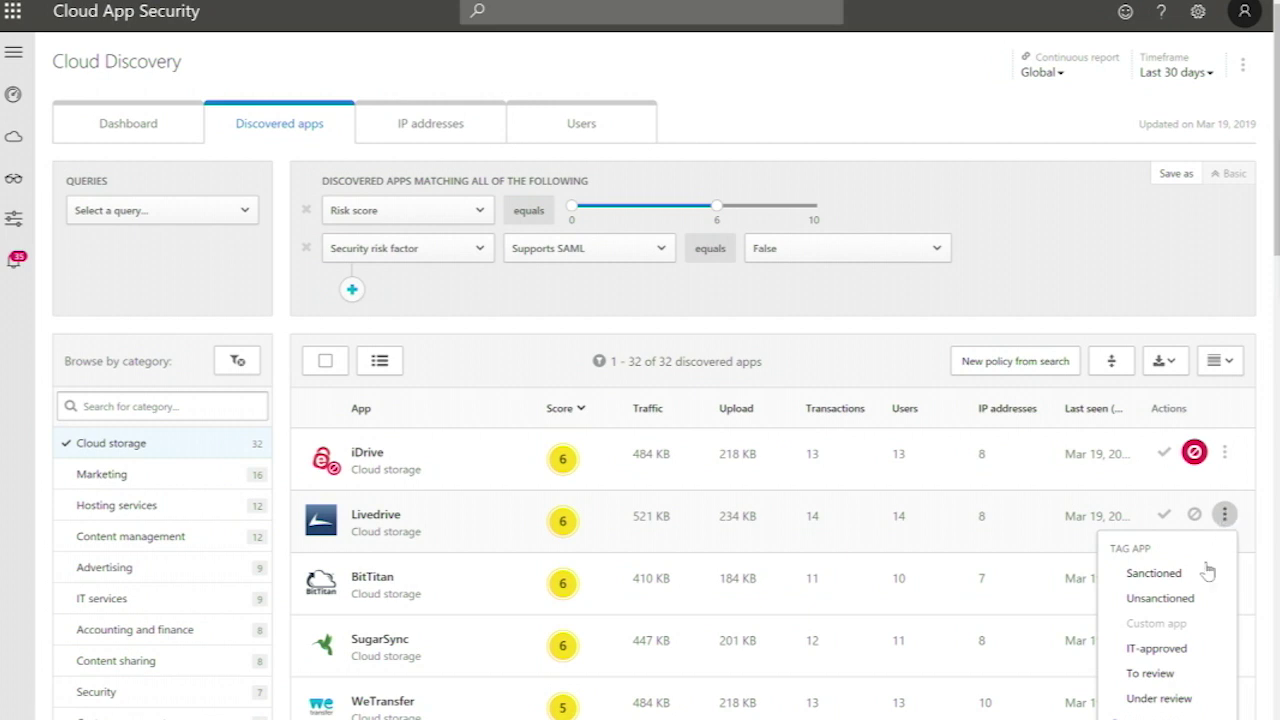
{"action": "left_click", "coordinate": [1151, 675]}
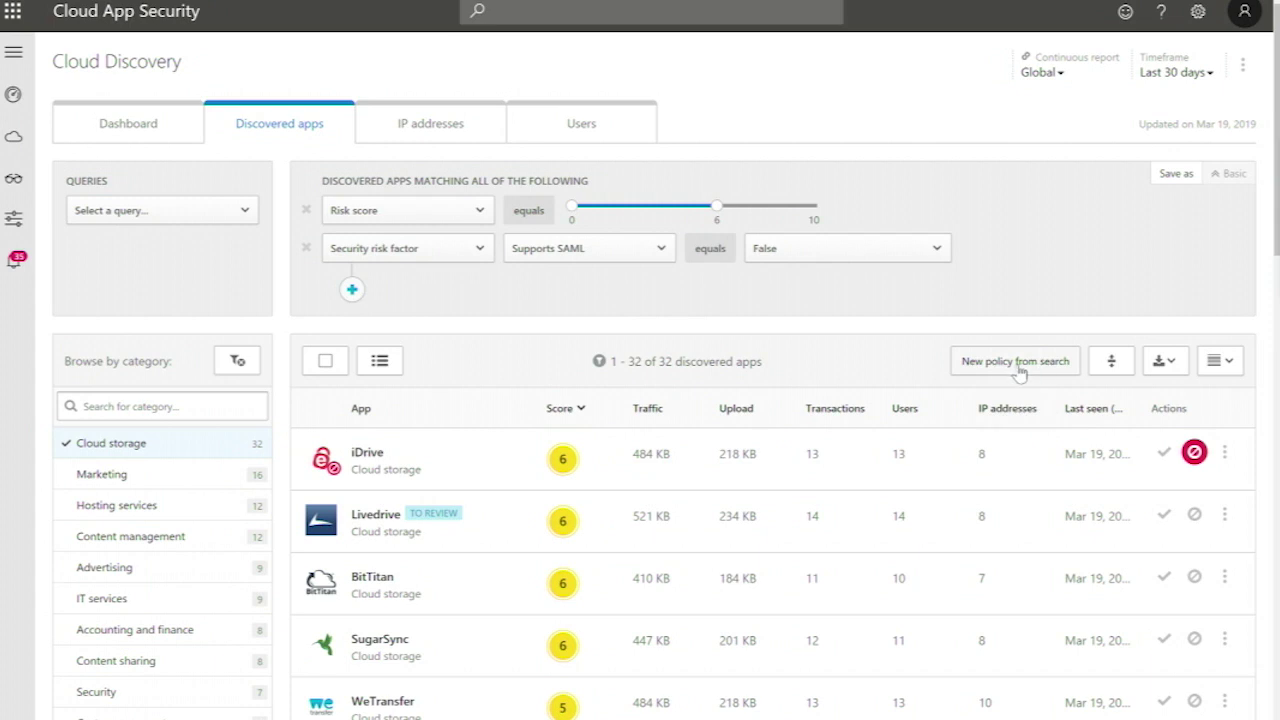
Step: Review the alert and governance options of a new policy based on this search, and switch to the PowerPoint slide show
{"action": "left_click", "coordinate": [1005, 368]}
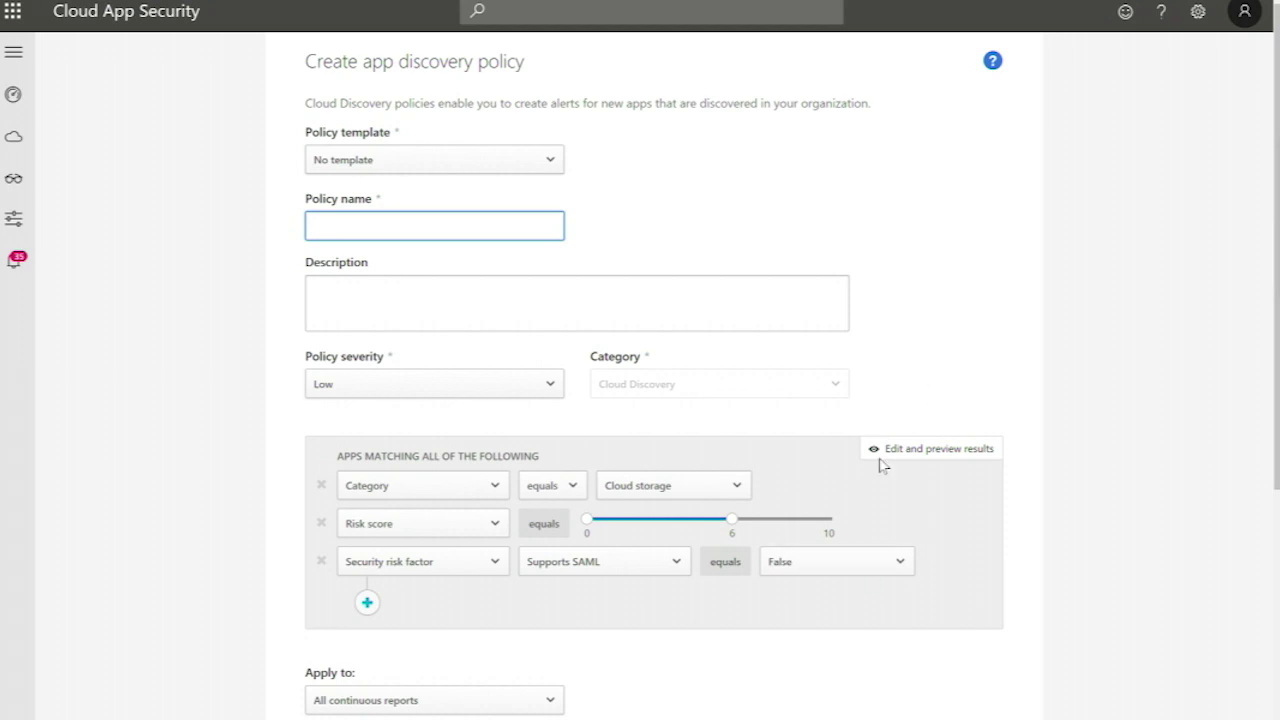
{"action": "scroll", "coordinate": [705, 425], "scroll_direction": "down", "scroll_amount": 3}
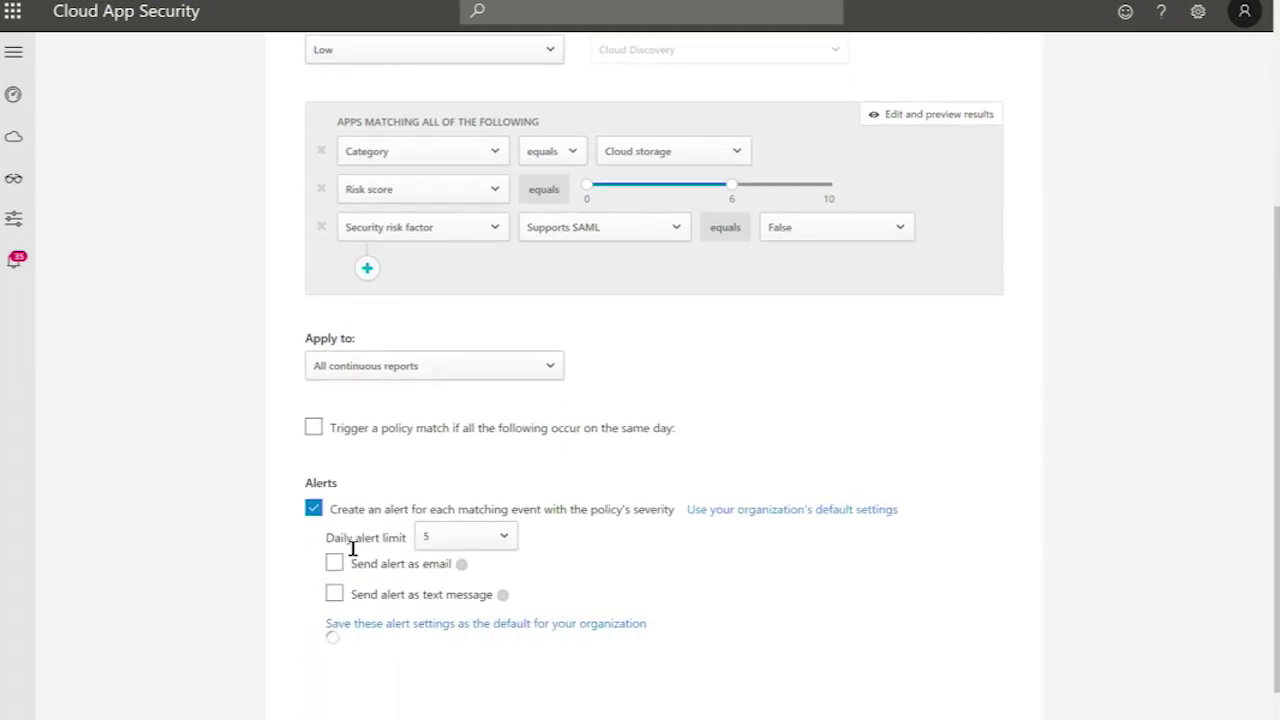
{"action": "scroll", "coordinate": [681, 552], "scroll_direction": "down", "scroll_amount": 1}
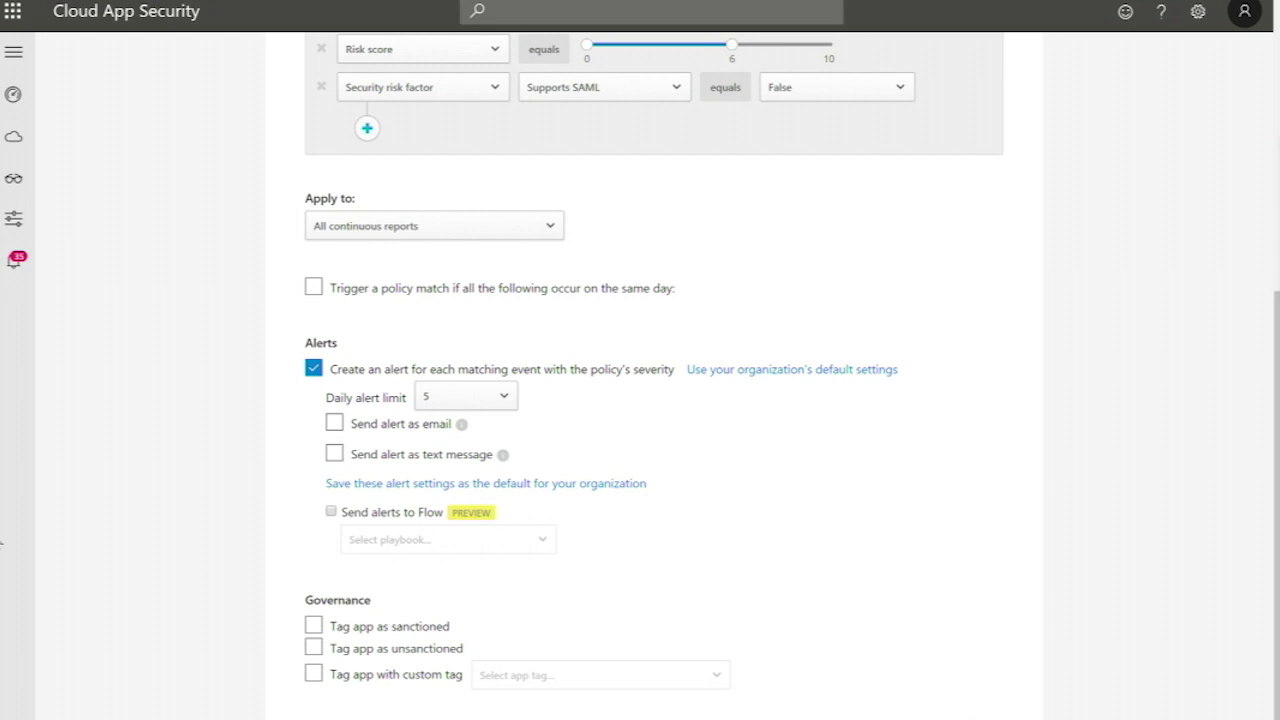
{"action": "key", "text": "alt+Tab"}
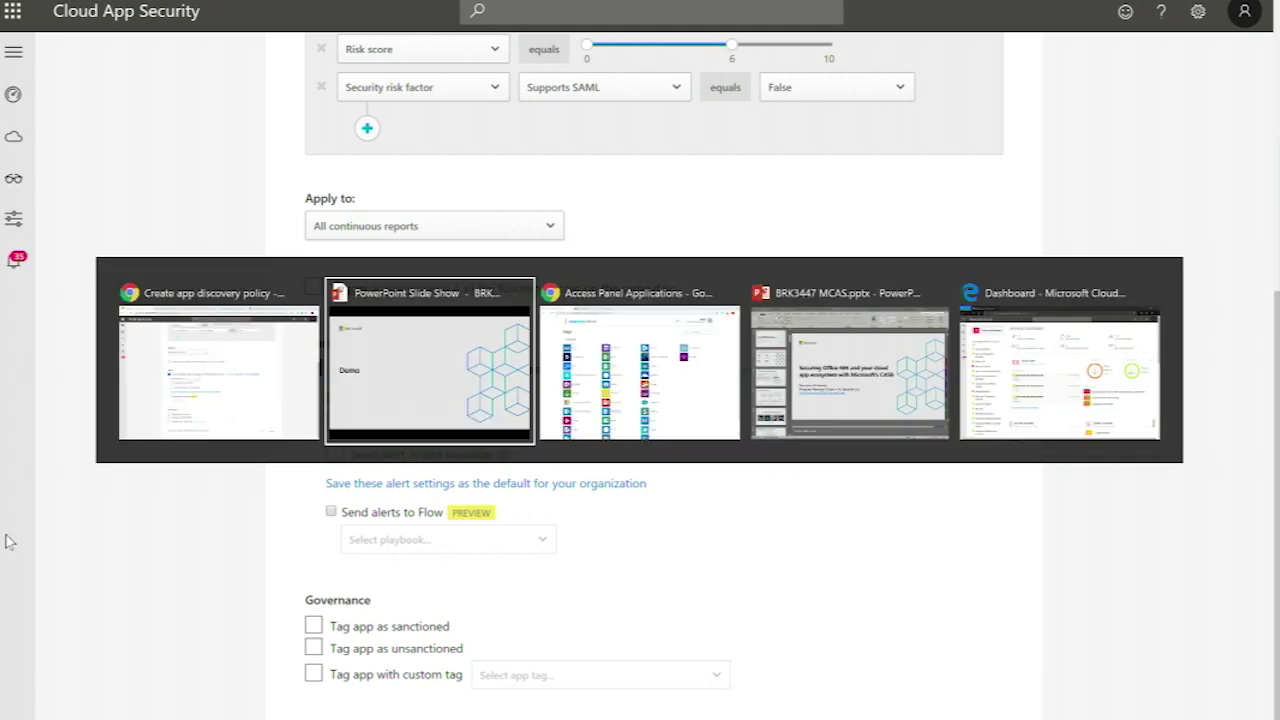
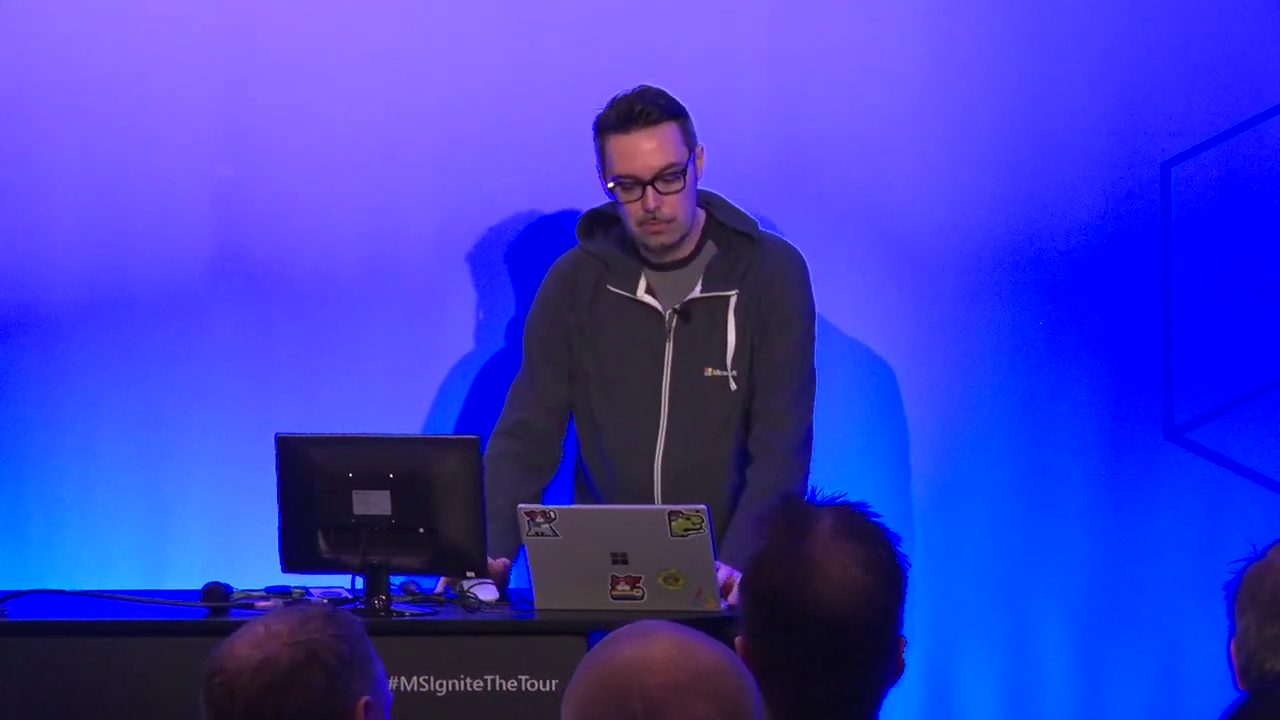
Step: Switch back to Cloud App Security and open the Impossible travel activity alert from 4 months ago
{"action": "key", "text": "alt+Tab"}
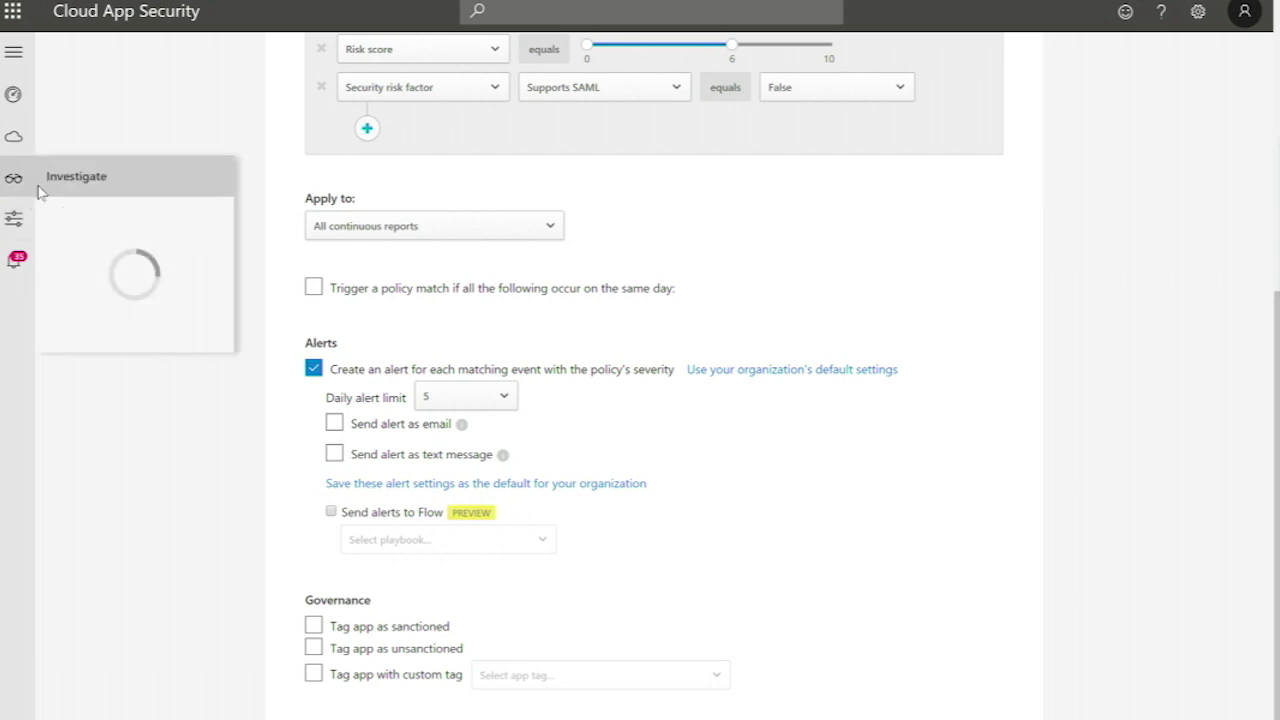
{"action": "left_click", "coordinate": [17, 270]}
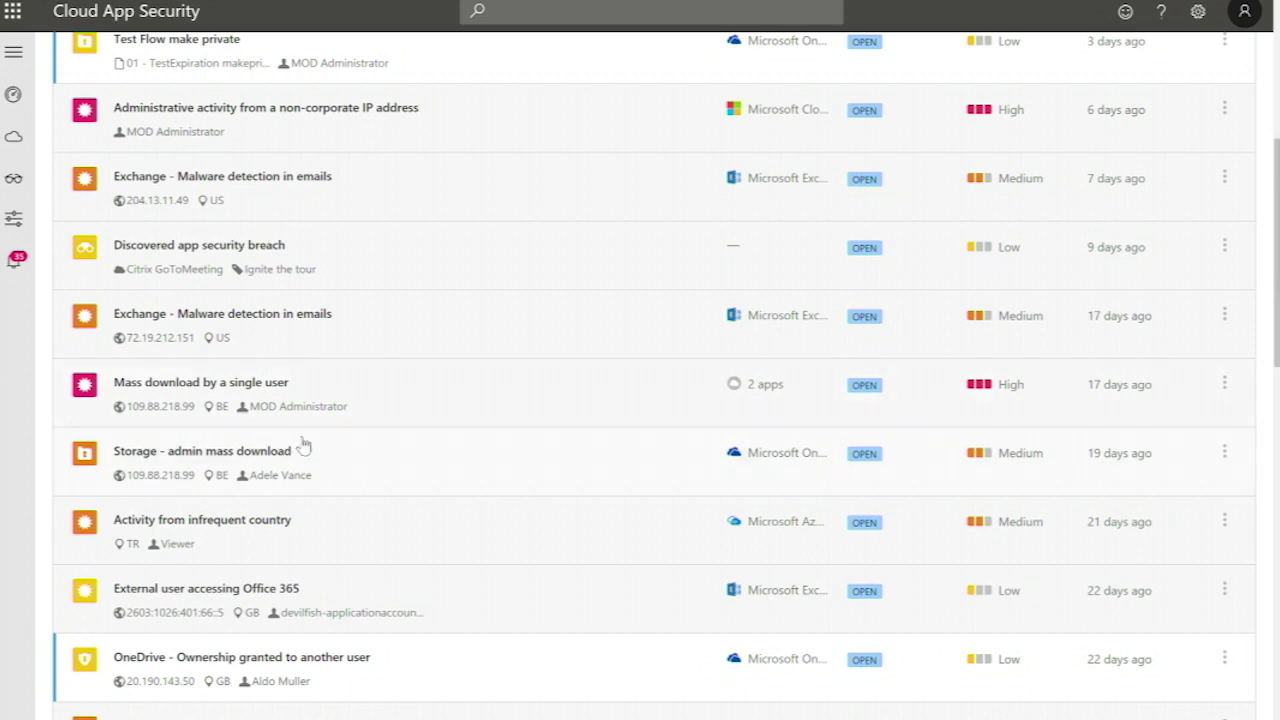
{"action": "scroll", "coordinate": [313, 447], "scroll_direction": "down", "scroll_amount": 10}
{"action": "scroll", "coordinate": [313, 447], "scroll_direction": "down", "scroll_amount": 3}
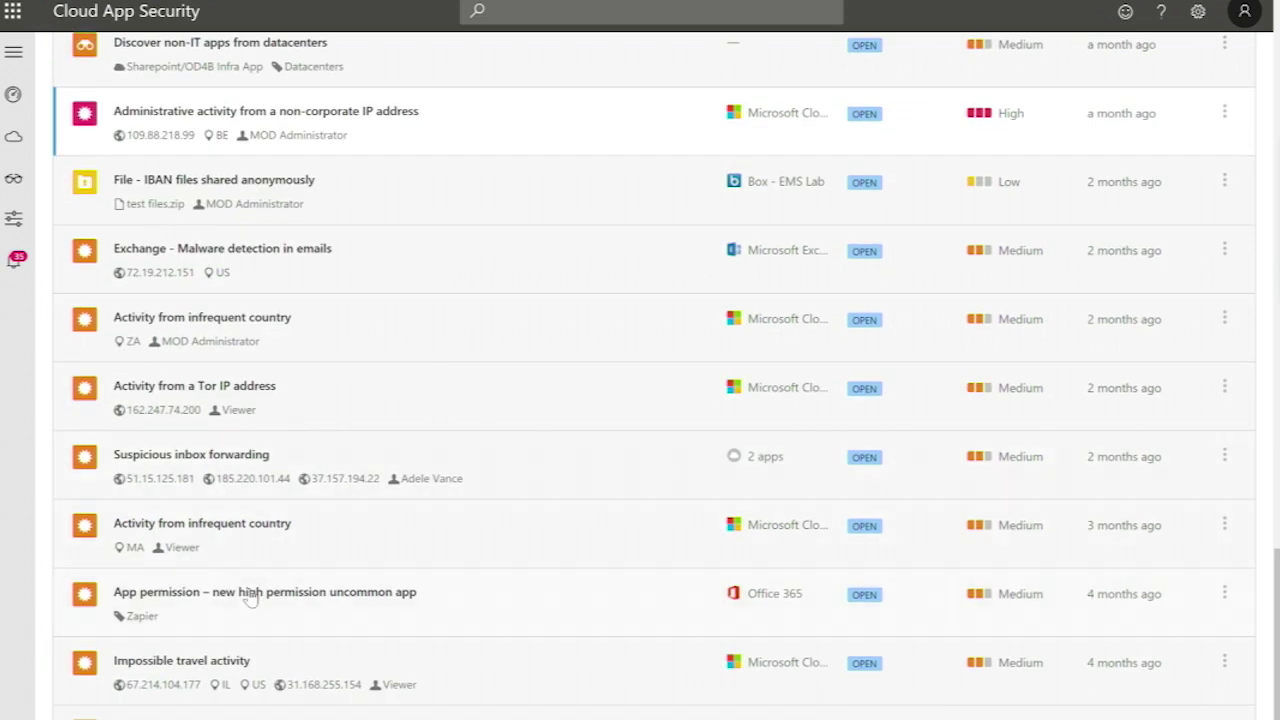
{"action": "left_click", "coordinate": [200, 662]}
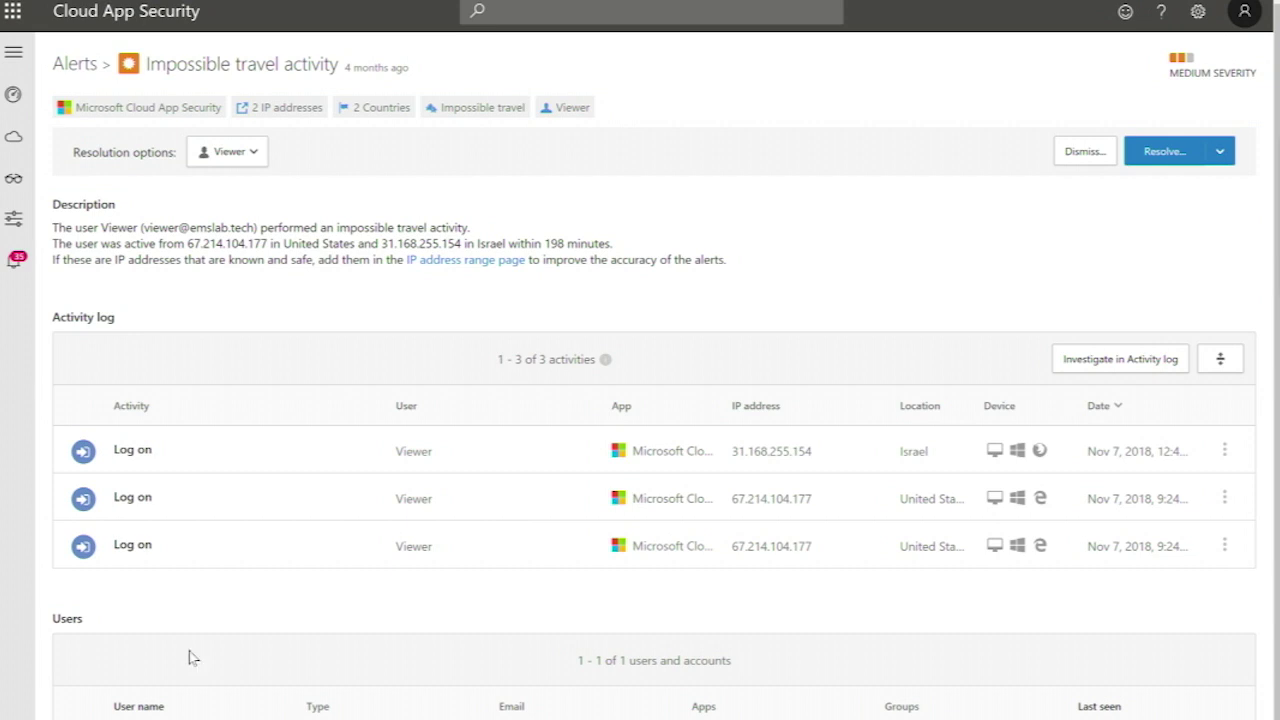
Step: Investigate the alert's activities in the Activity log, then replace the Alert ID filter with the suggested query Download activities
{"action": "scroll", "coordinate": [478, 565], "scroll_direction": "down", "scroll_amount": 1}
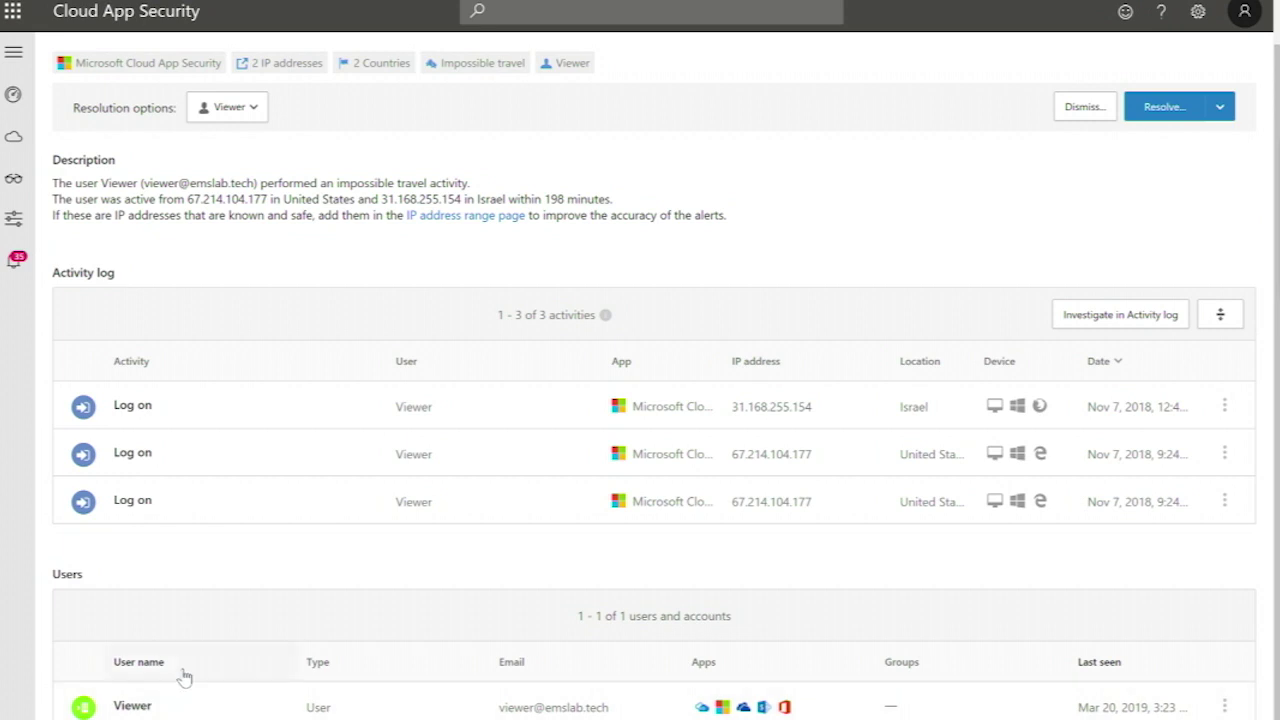
{"action": "left_click", "coordinate": [1121, 316]}
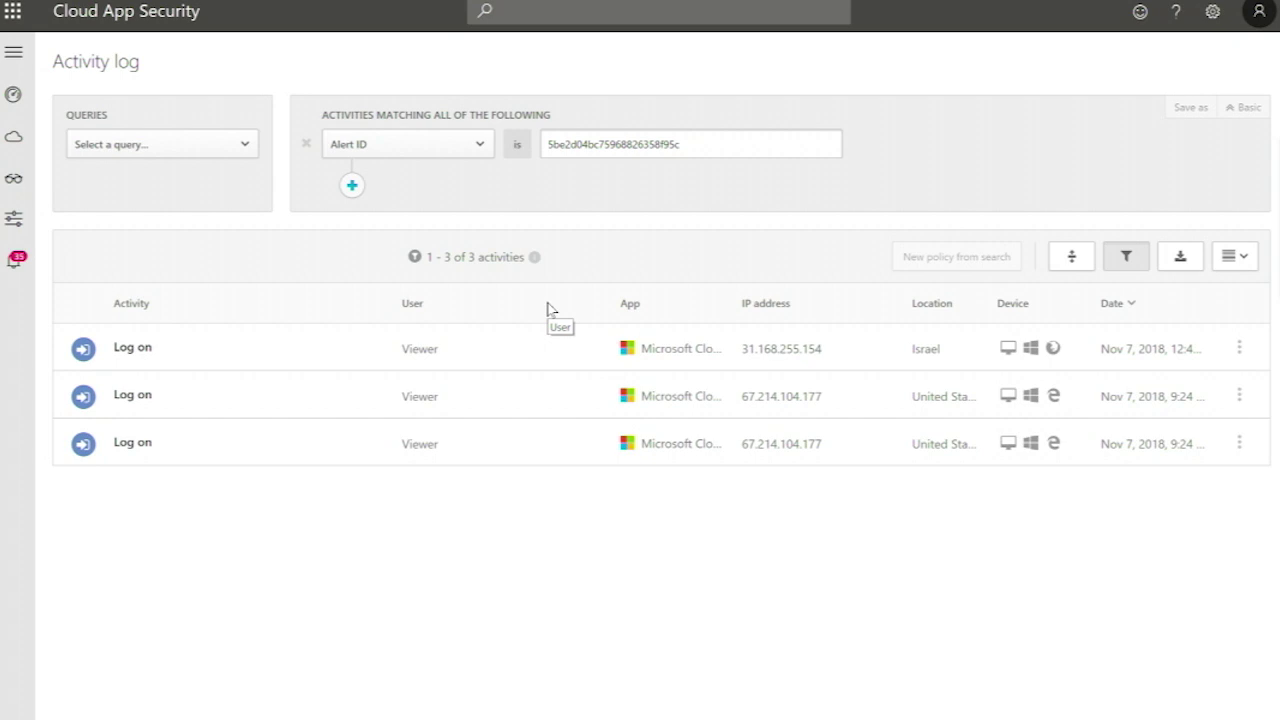
{"action": "left_click", "coordinate": [306, 143]}
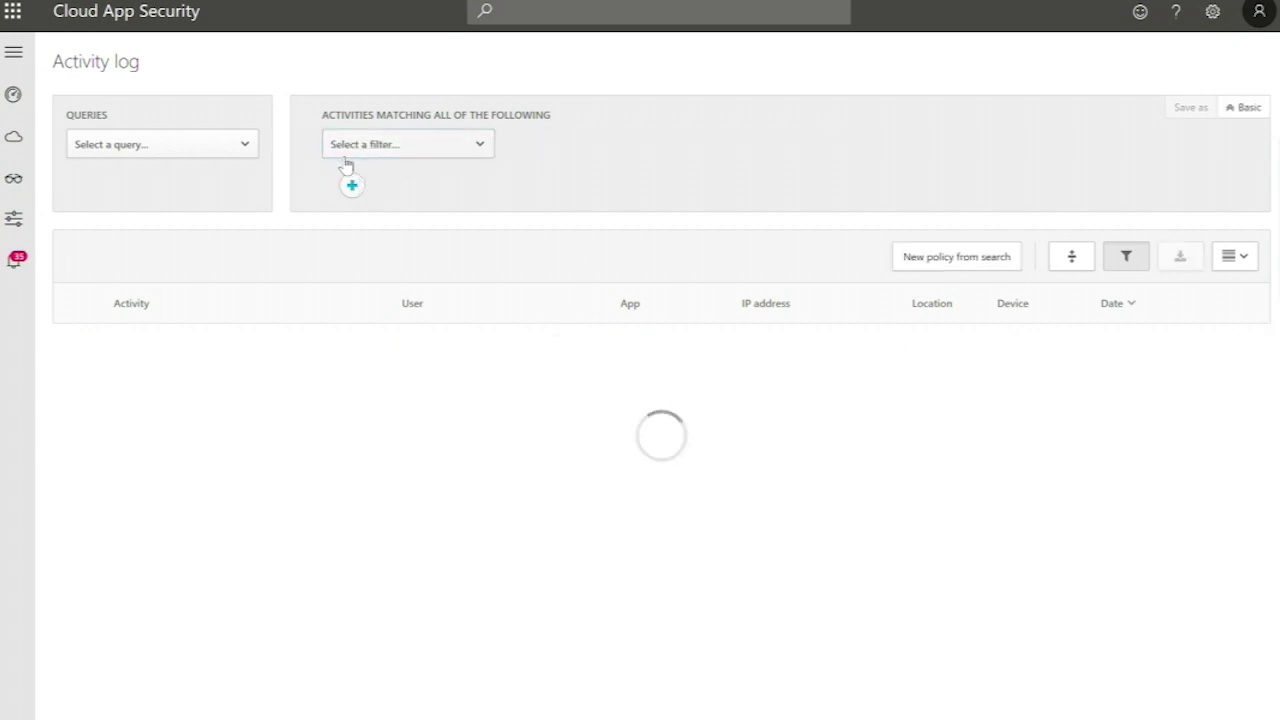
{"action": "left_click", "coordinate": [177, 153]}
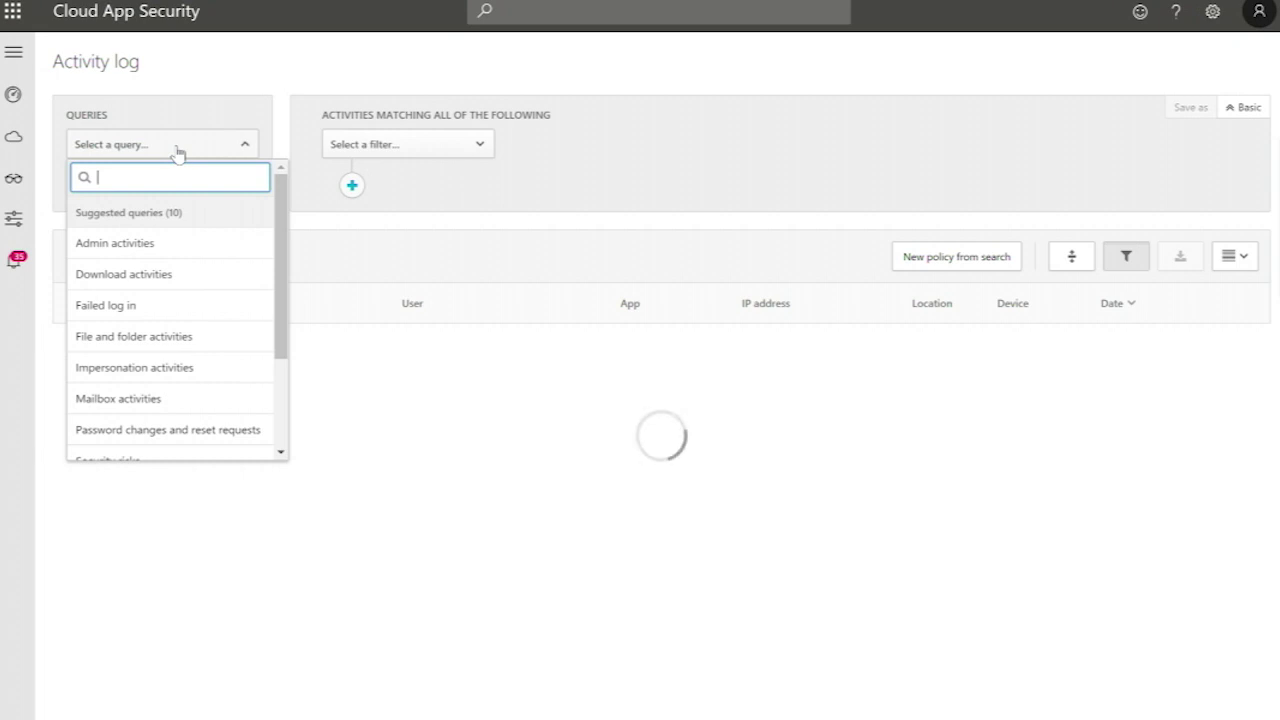
{"action": "left_click", "coordinate": [154, 285]}
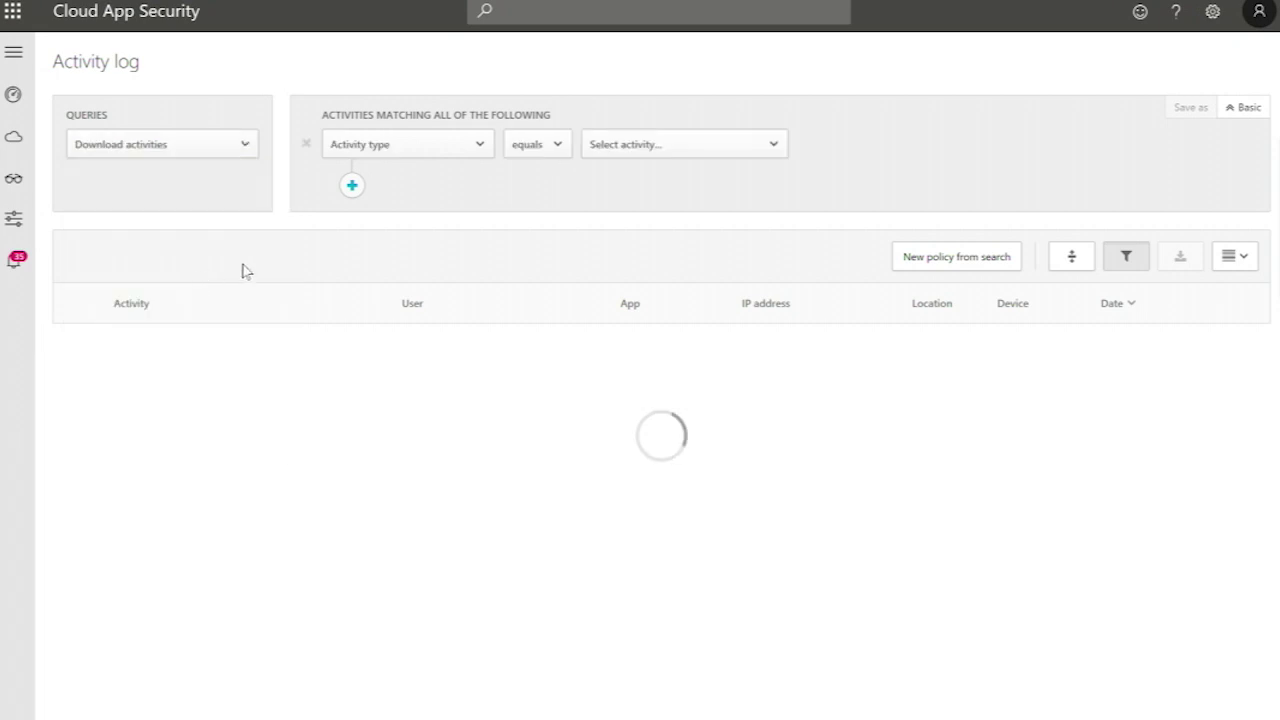
Step: Add a filter for User Name equals the chosen employee, matched as Actor only, to the download activities query
{"action": "left_click", "coordinate": [351, 186]}
{"action": "left_click", "coordinate": [420, 192]}
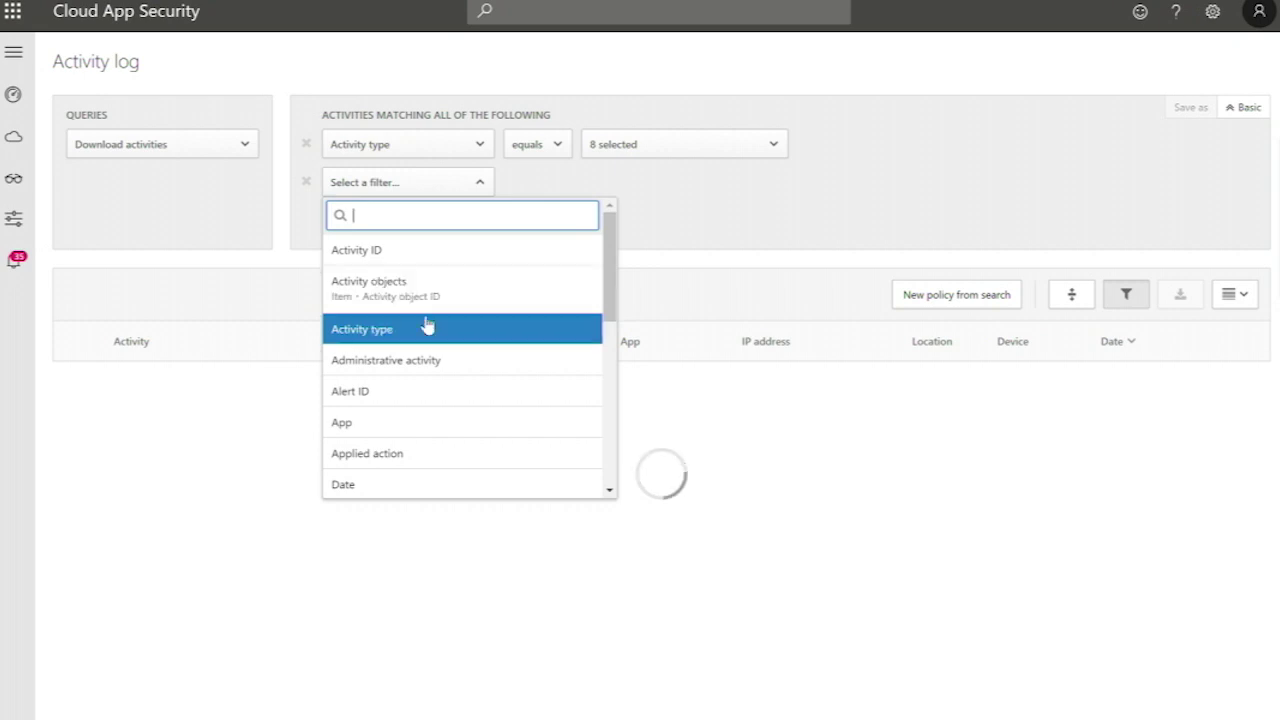
{"action": "scroll", "coordinate": [385, 418], "scroll_direction": "down", "scroll_amount": 5}
{"action": "left_click", "coordinate": [383, 409]}
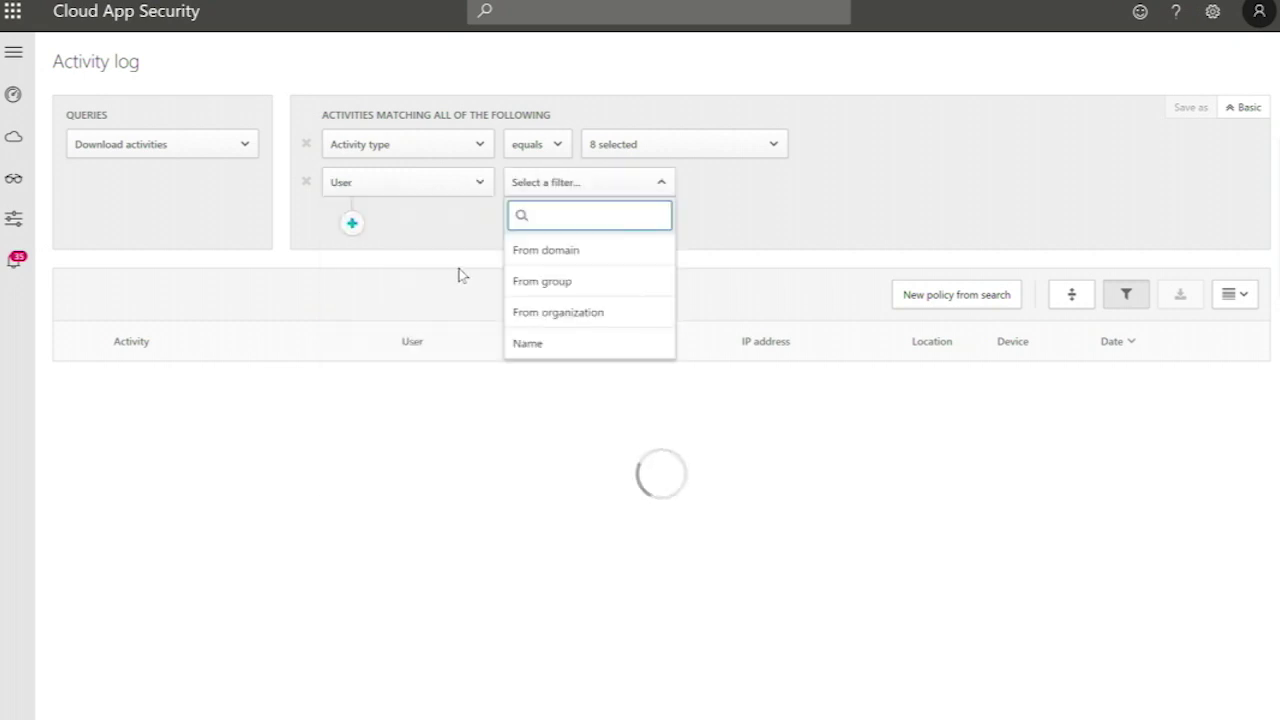
{"action": "left_click", "coordinate": [555, 343]}
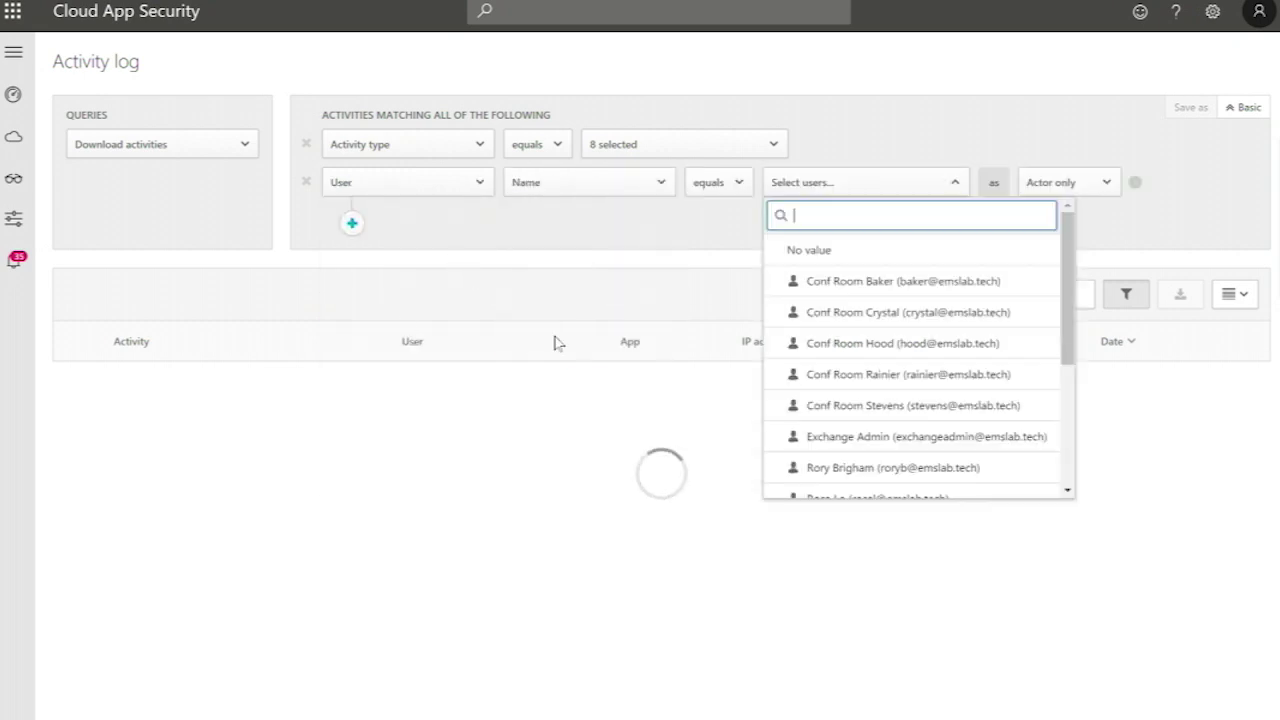
{"action": "type", "text": "adel"}
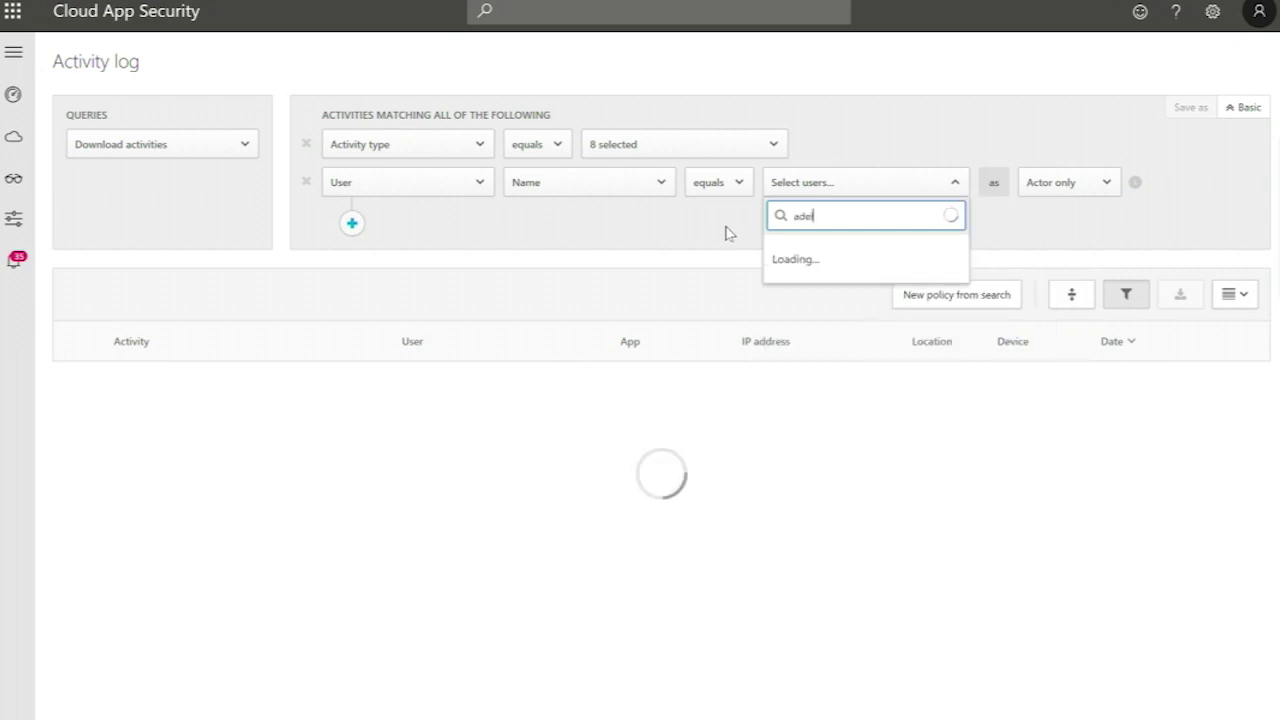
{"action": "left_click", "coordinate": [861, 254]}
{"action": "left_click", "coordinate": [879, 116]}
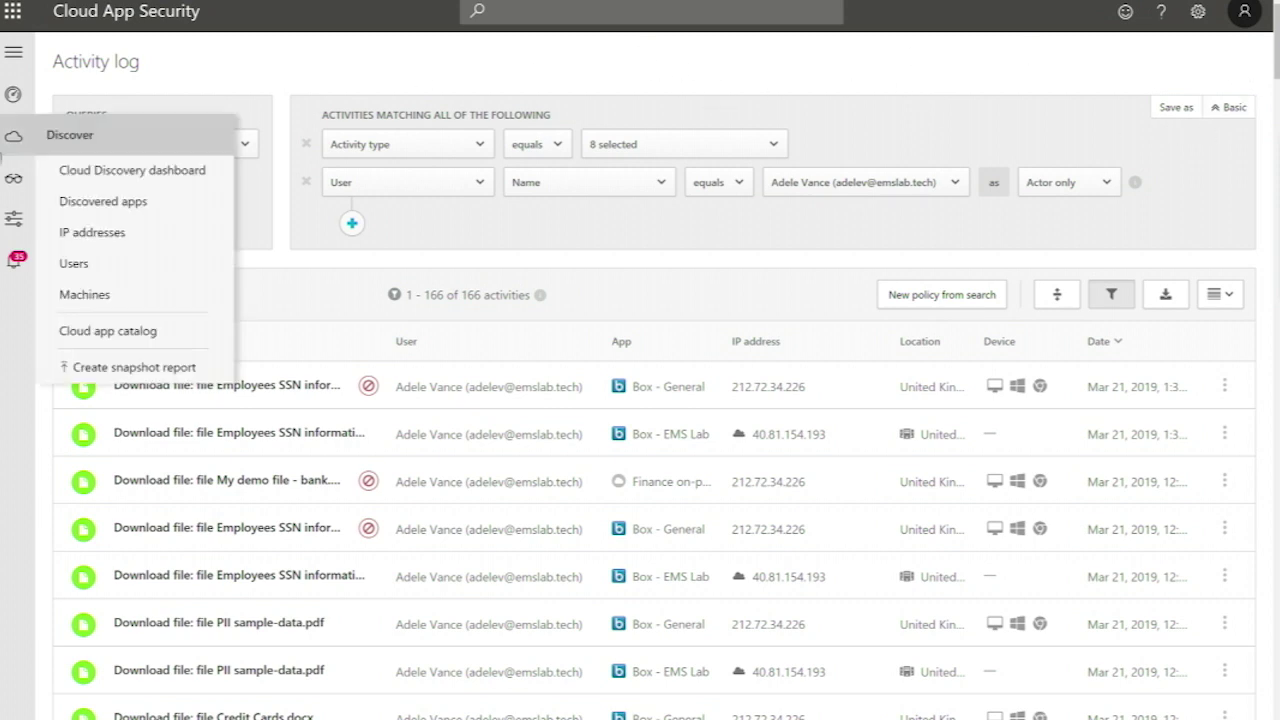
Step: Start a new activity policy from this search and review its alert settings and the governance actions for All apps
{"action": "left_click", "coordinate": [930, 300]}
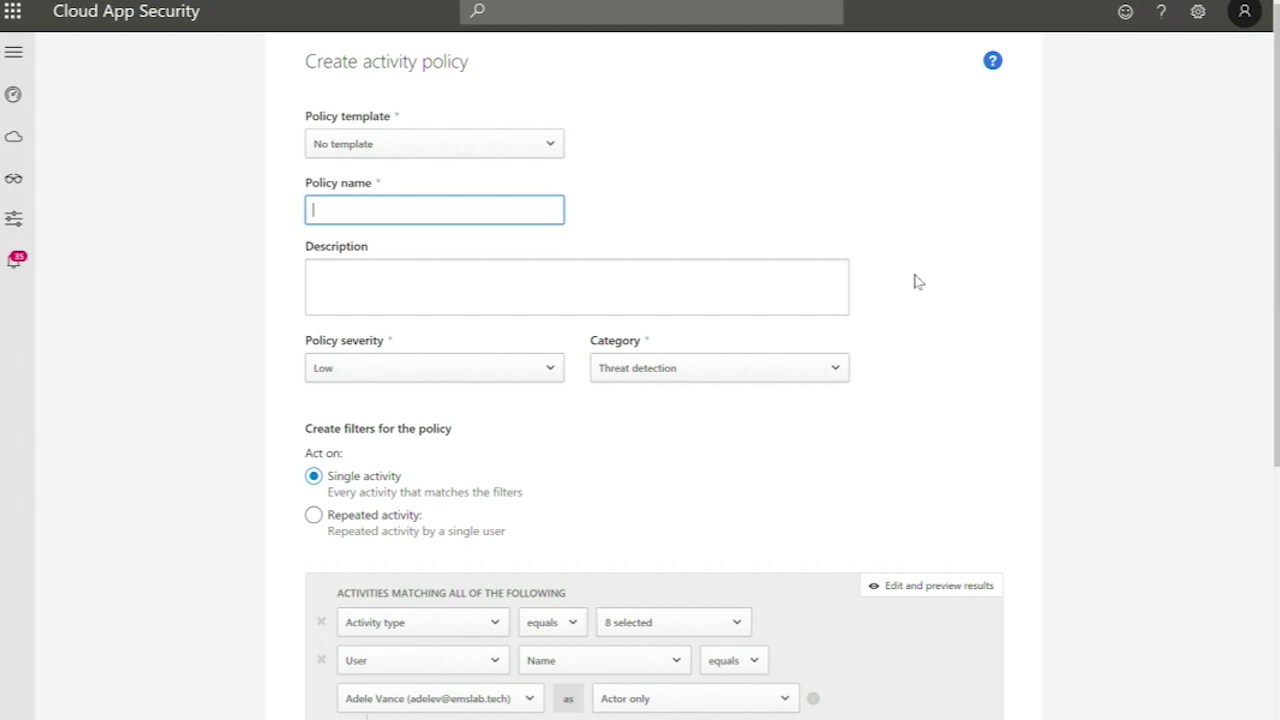
{"action": "scroll", "coordinate": [290, 340], "scroll_direction": "down", "scroll_amount": 5}
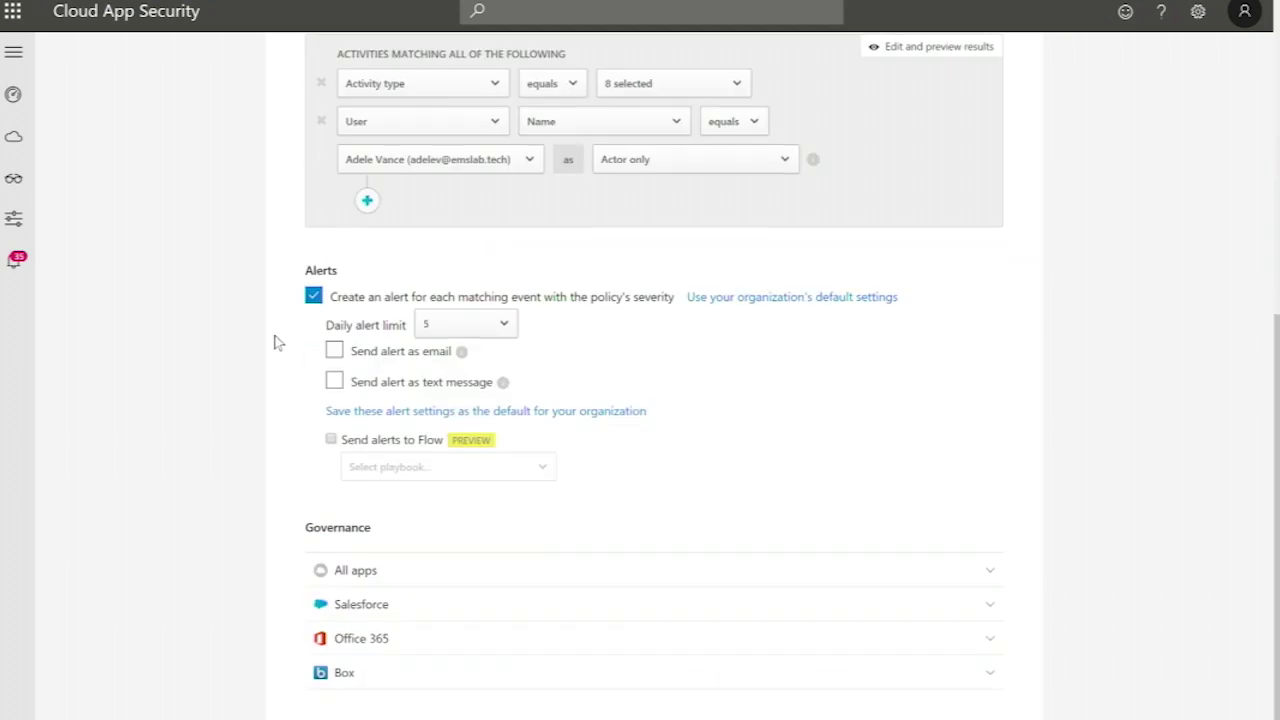
{"action": "left_click", "coordinate": [320, 572]}
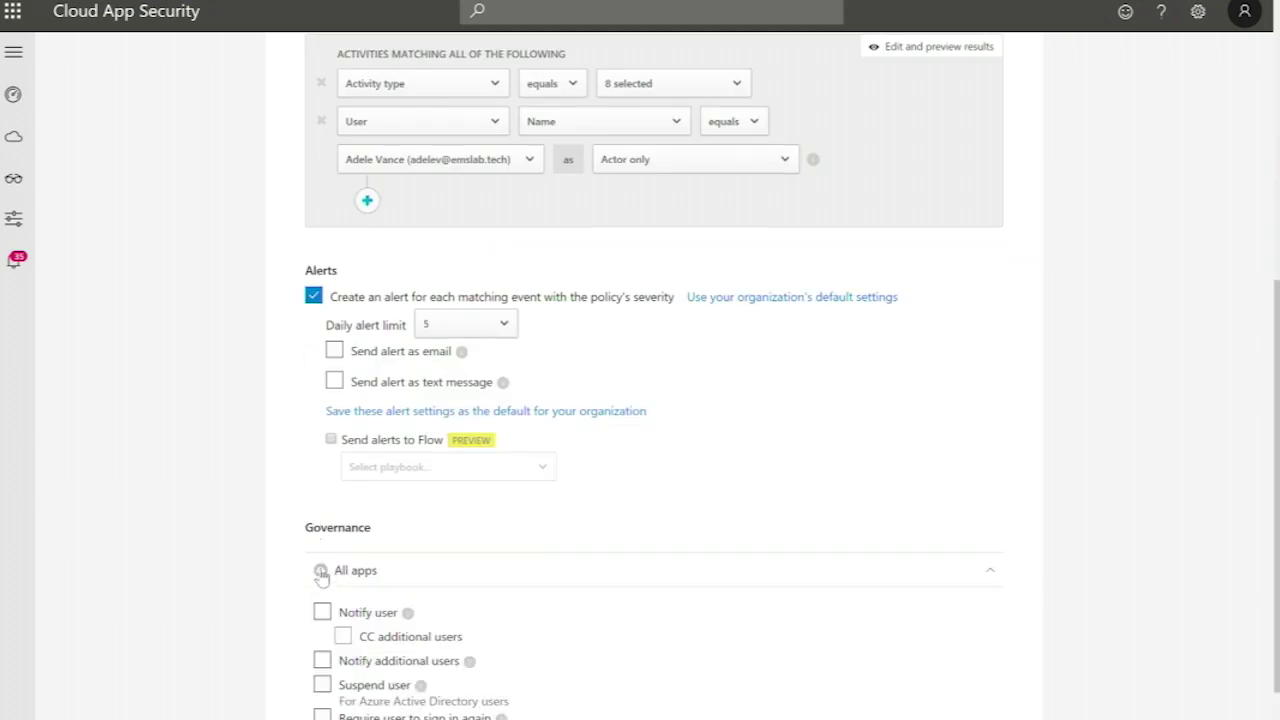
{"action": "scroll", "coordinate": [229, 468], "scroll_direction": "down", "scroll_amount": 2}
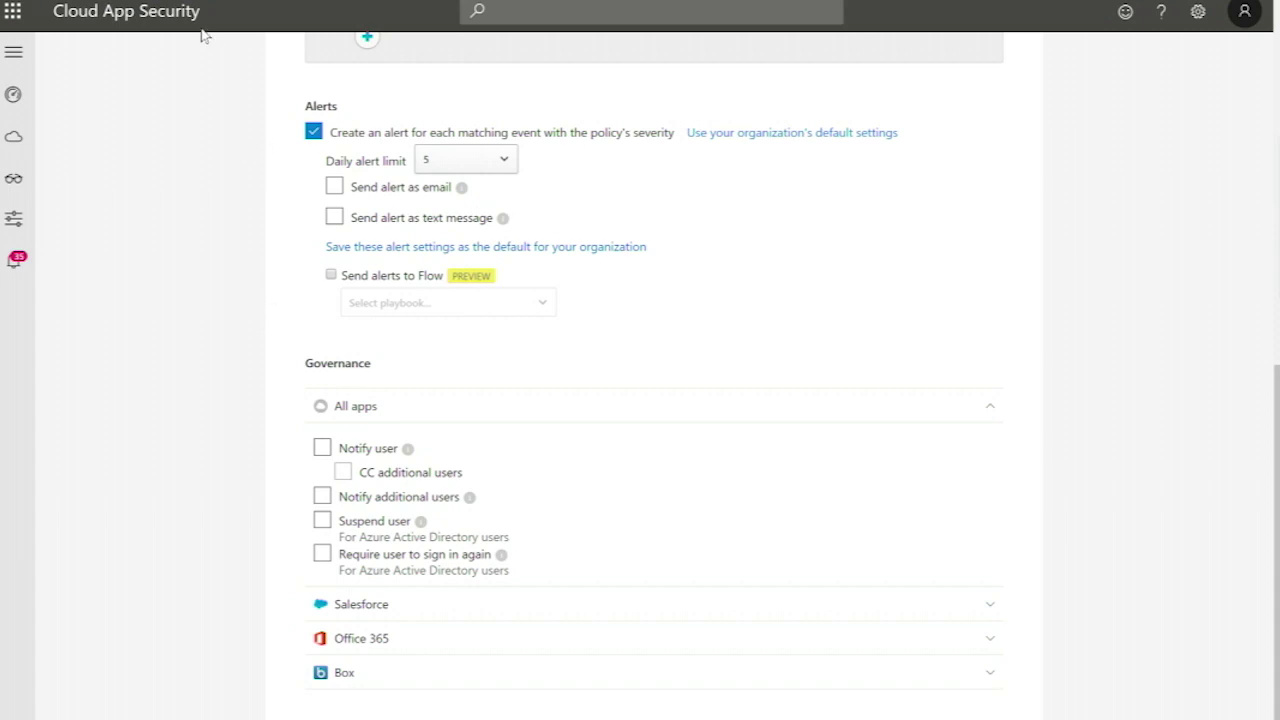
Step: Switch to the Edge window showing the Cloud App Security dashboard and open its Activity log
{"action": "key", "text": "alt+Tab"}
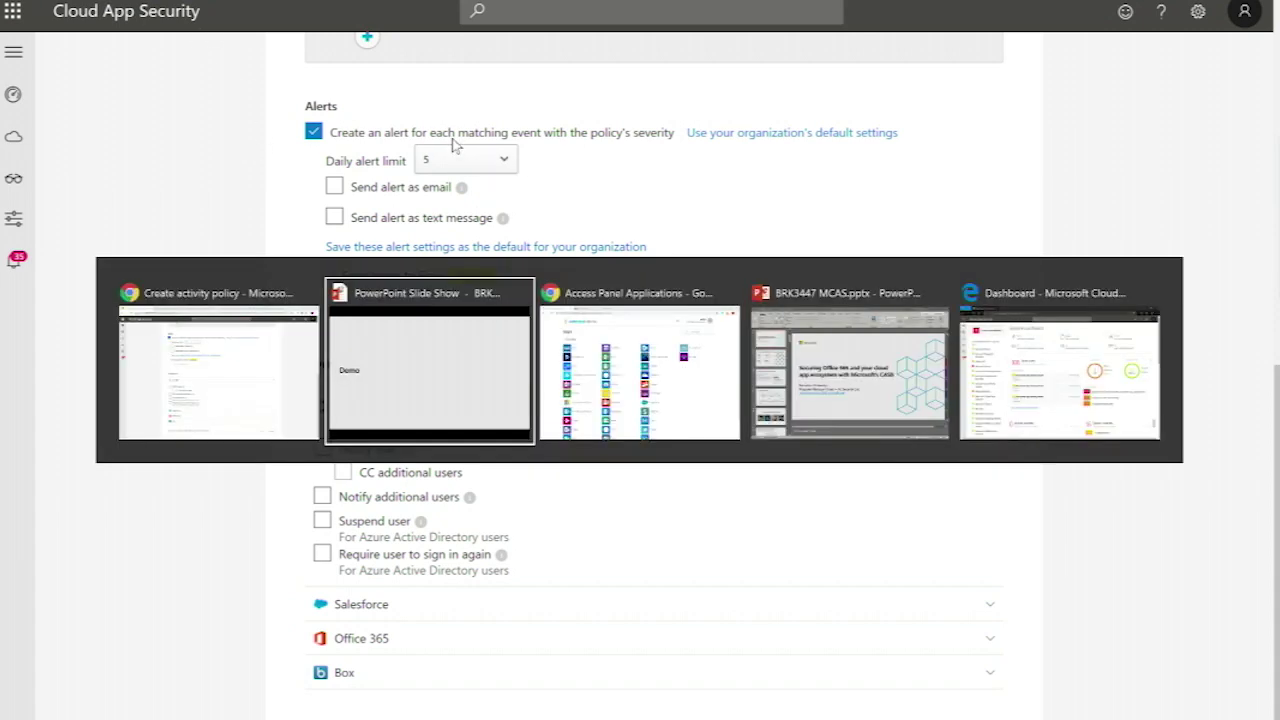
{"action": "key", "text": "Tab"}
{"action": "key", "text": "Tab"}
{"action": "key", "text": "Tab"}
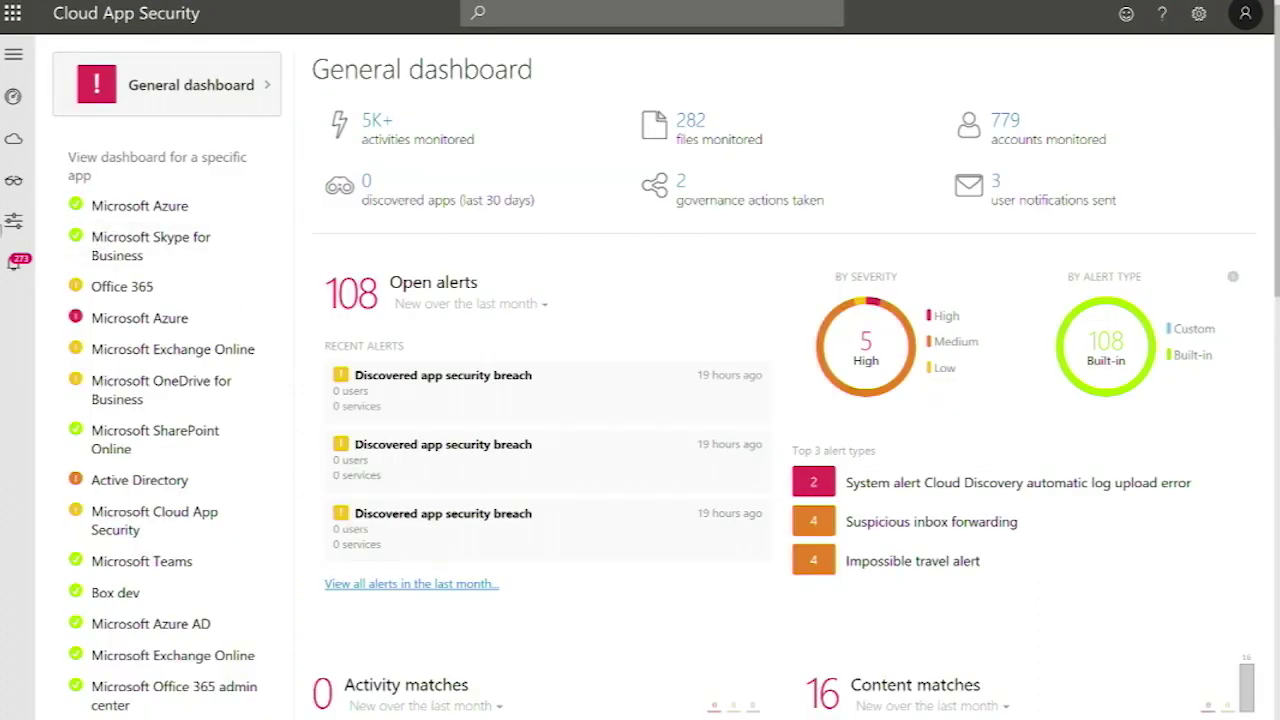
{"action": "mouse_move", "coordinate": [6, 227]}
{"action": "mouse_move", "coordinate": [15, 185]}
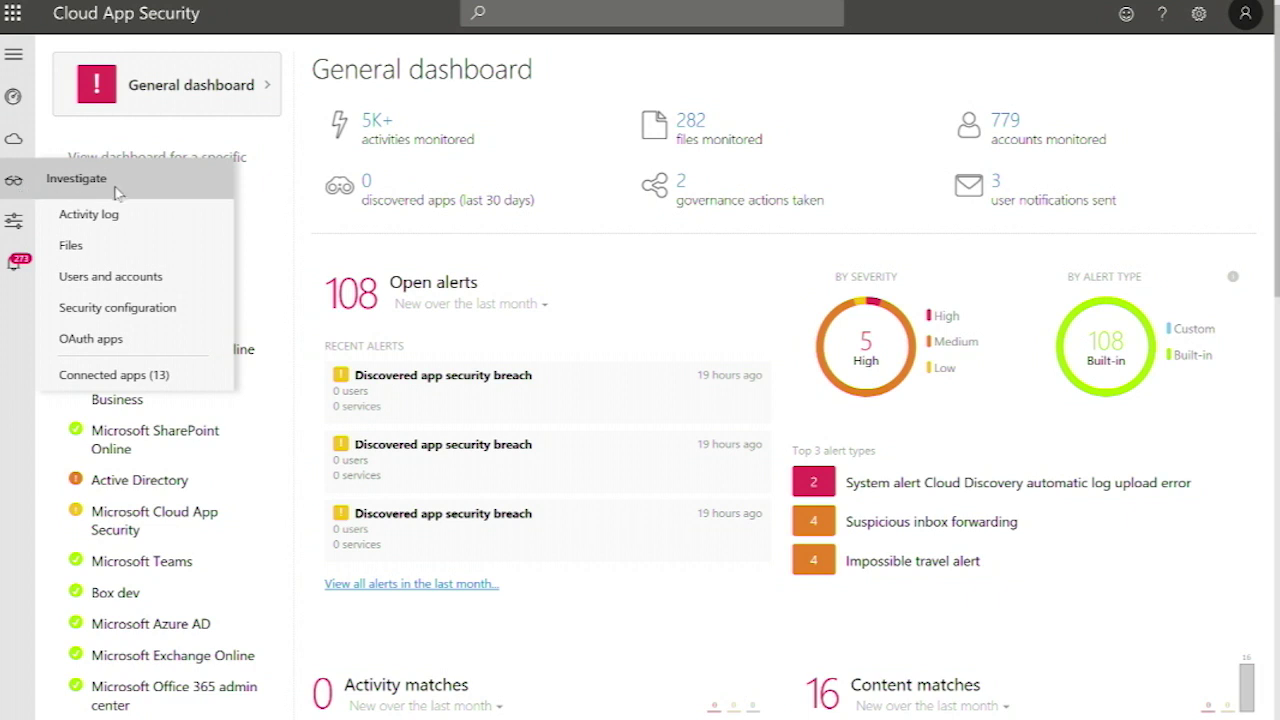
{"action": "left_click", "coordinate": [108, 226]}
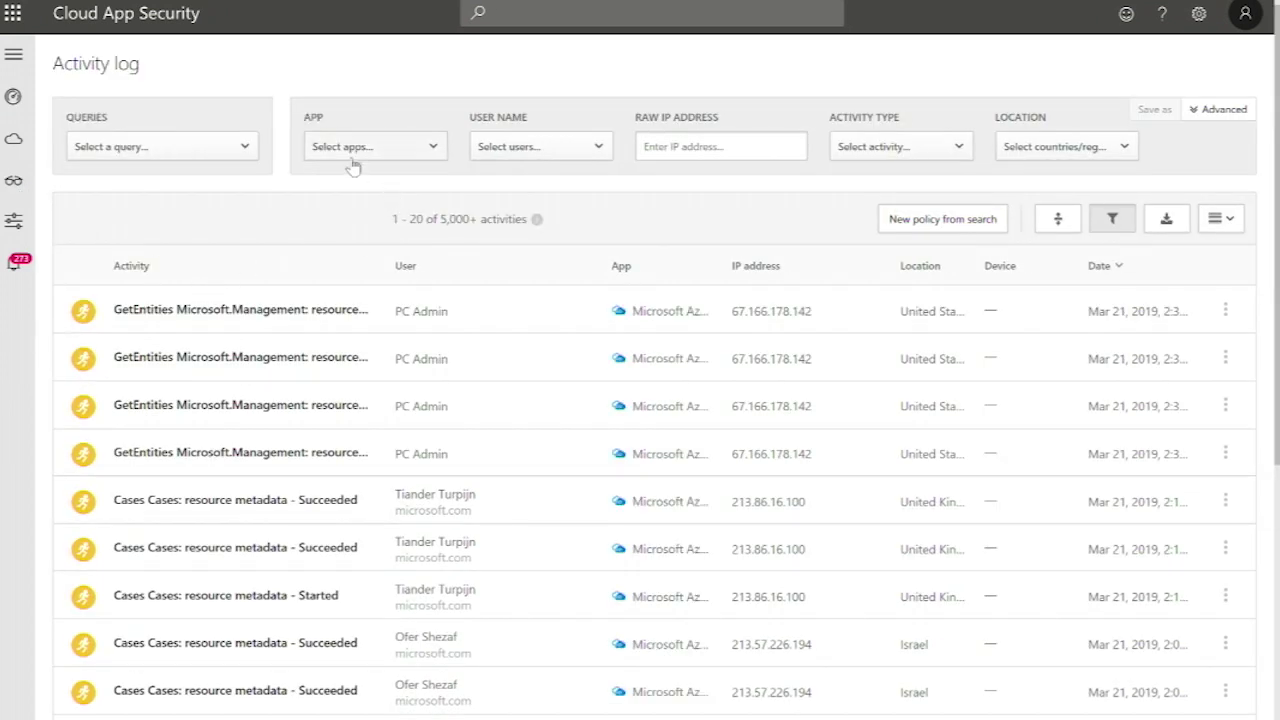
Step: Filter the activity log to the Active Directory app and the Remote desktop activity type
{"action": "left_click", "coordinate": [372, 150]}
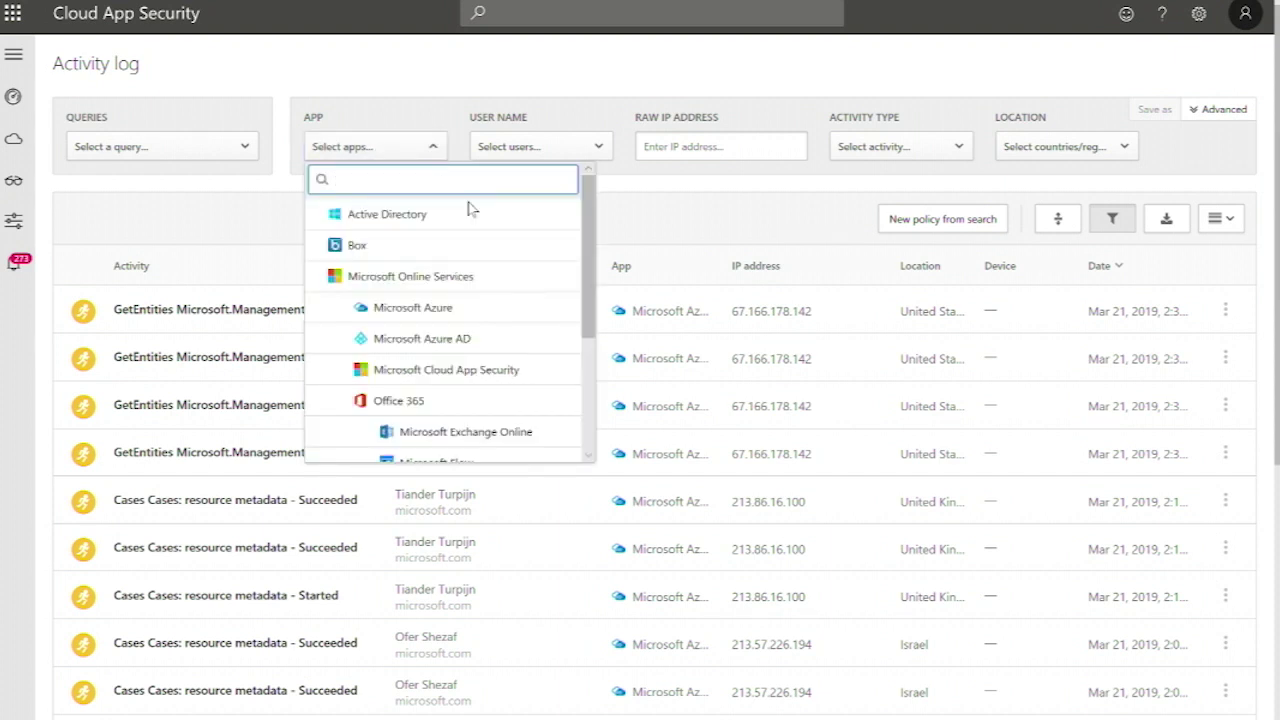
{"action": "left_click", "coordinate": [413, 220]}
{"action": "left_click", "coordinate": [413, 88]}
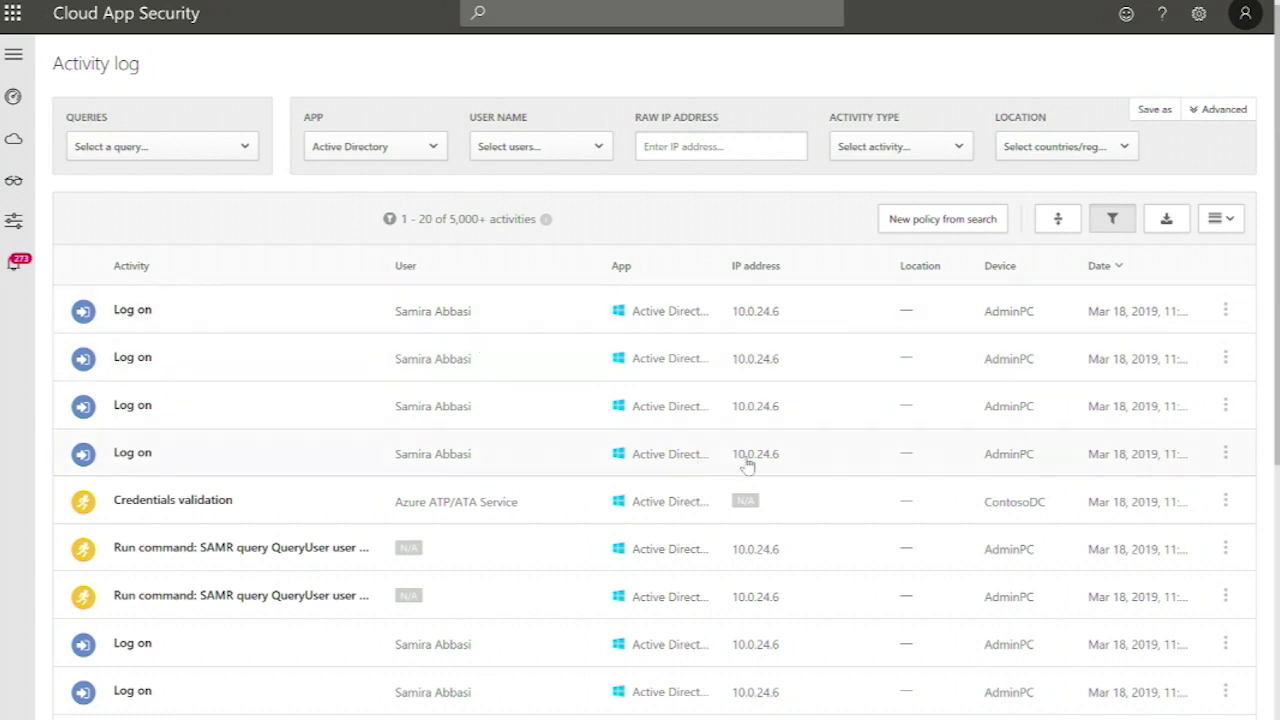
{"action": "left_click", "coordinate": [900, 153]}
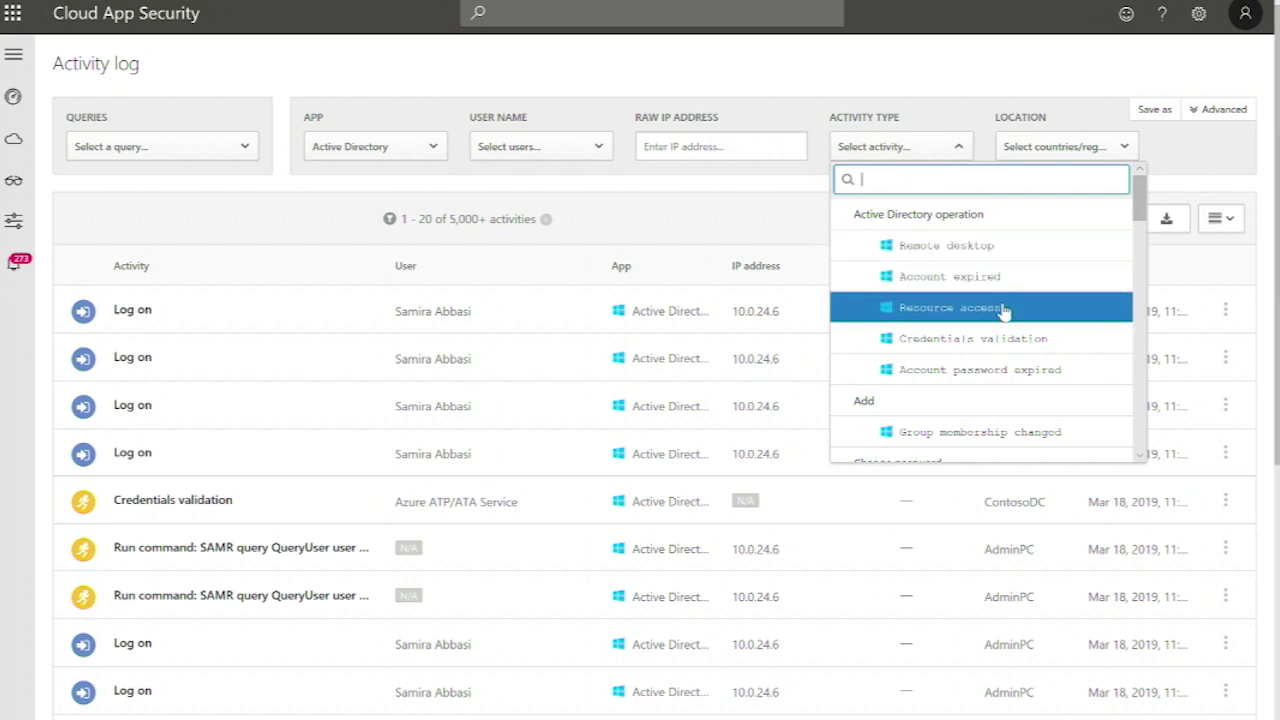
{"action": "left_click", "coordinate": [1012, 247]}
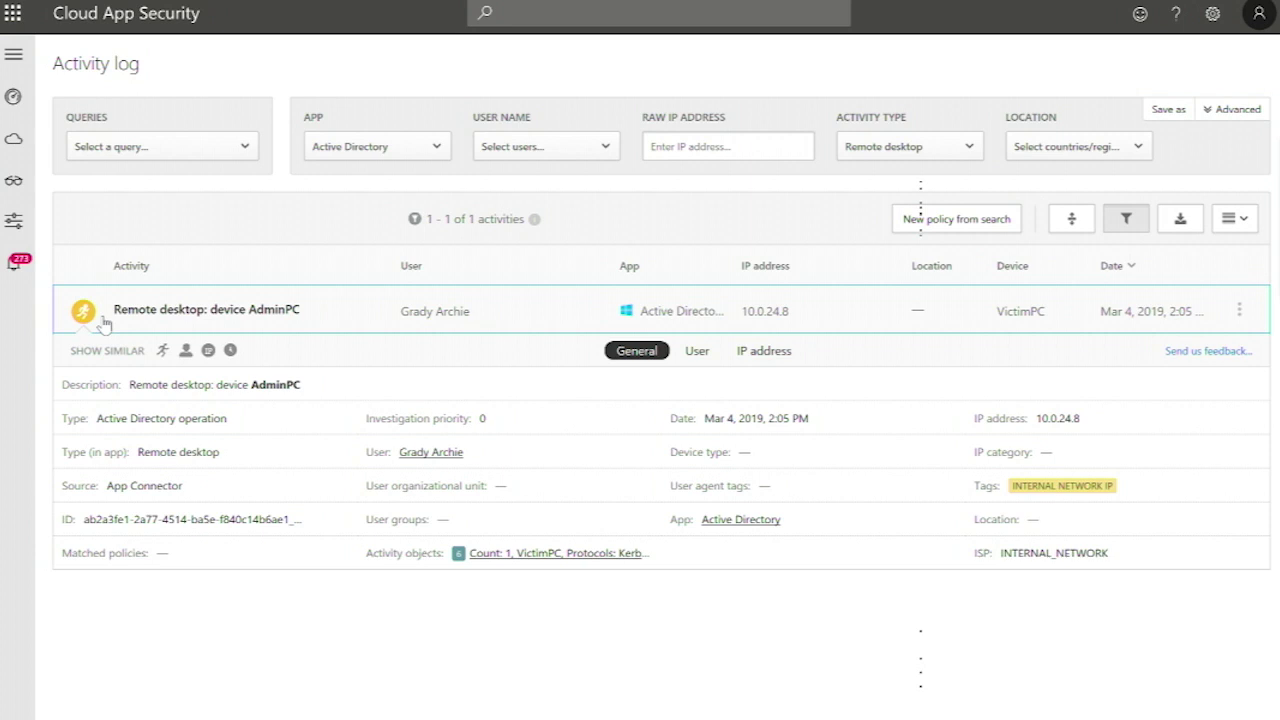
Step: Go to the Alerts list and open the Impossible travel activity alert from 3 days ago
{"action": "left_click", "coordinate": [18, 268]}
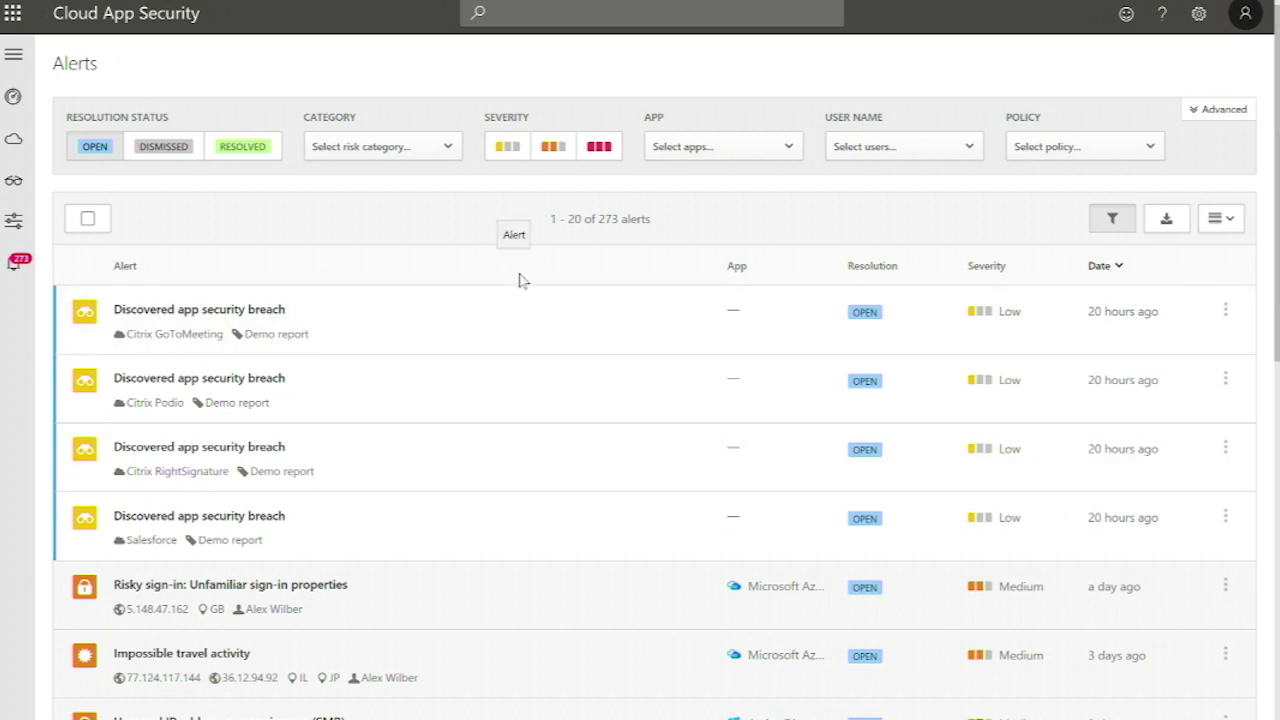
{"action": "scroll", "coordinate": [519, 285], "scroll_direction": "down", "scroll_amount": 4}
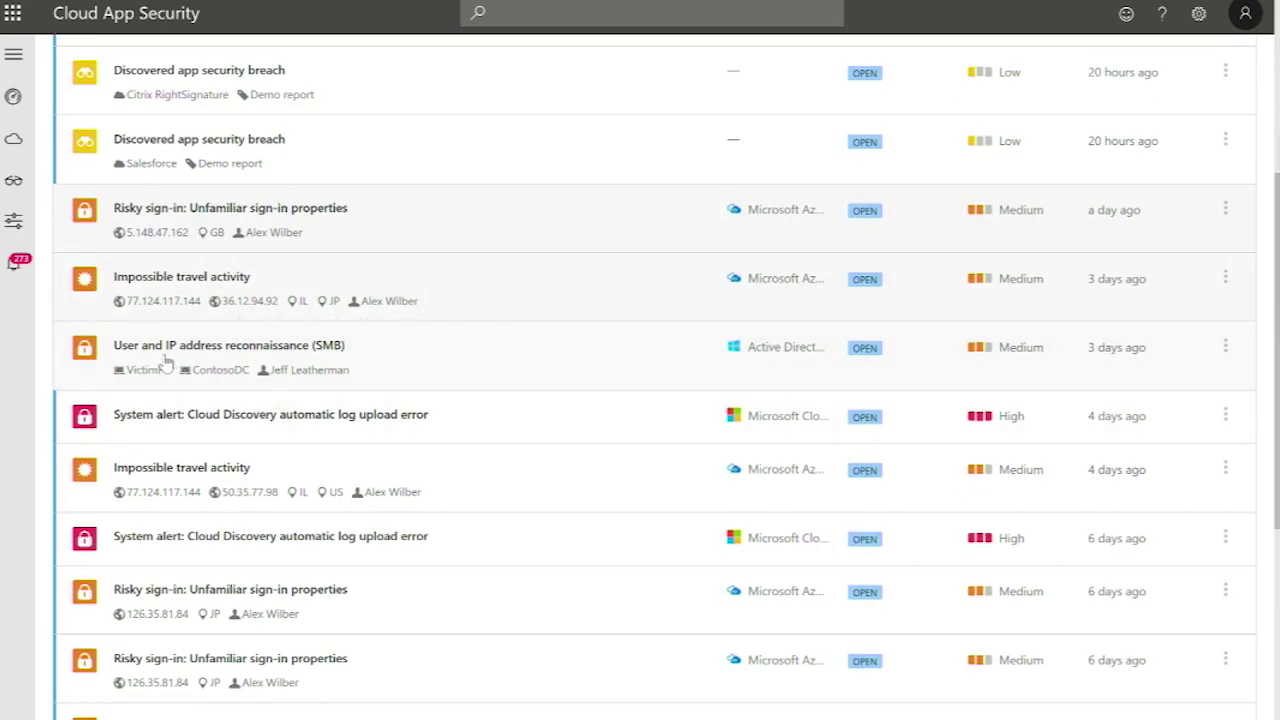
{"action": "mouse_move", "coordinate": [198, 357]}
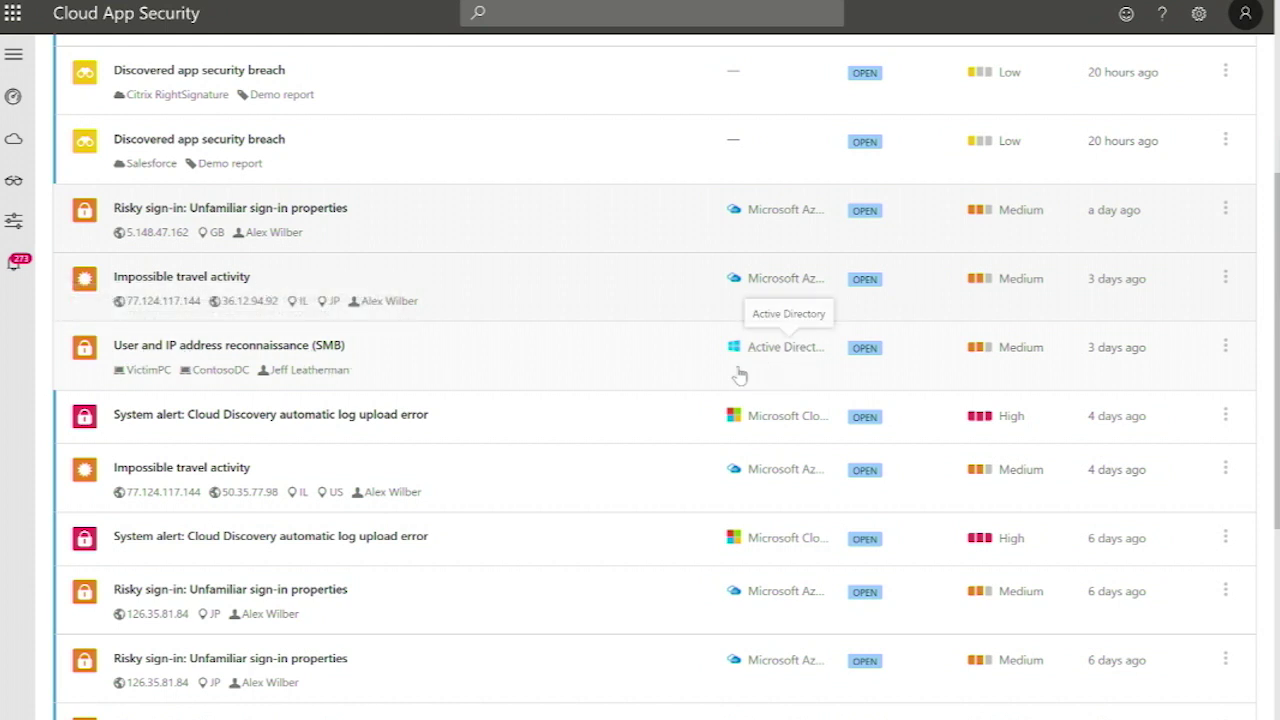
{"action": "left_click", "coordinate": [394, 306]}
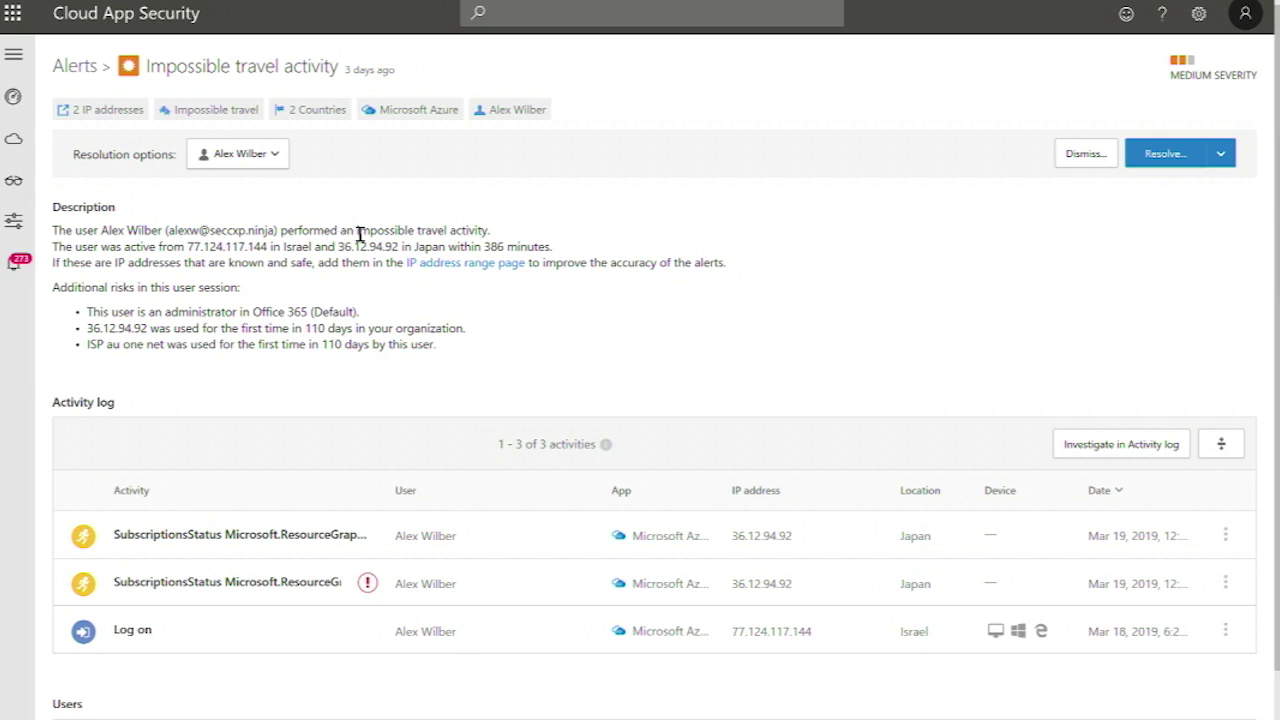
Step: Open the alerted user's account page, review the investigation priority score and two-week score chart, and switch to the PowerPoint slide show
{"action": "left_click", "coordinate": [514, 115]}
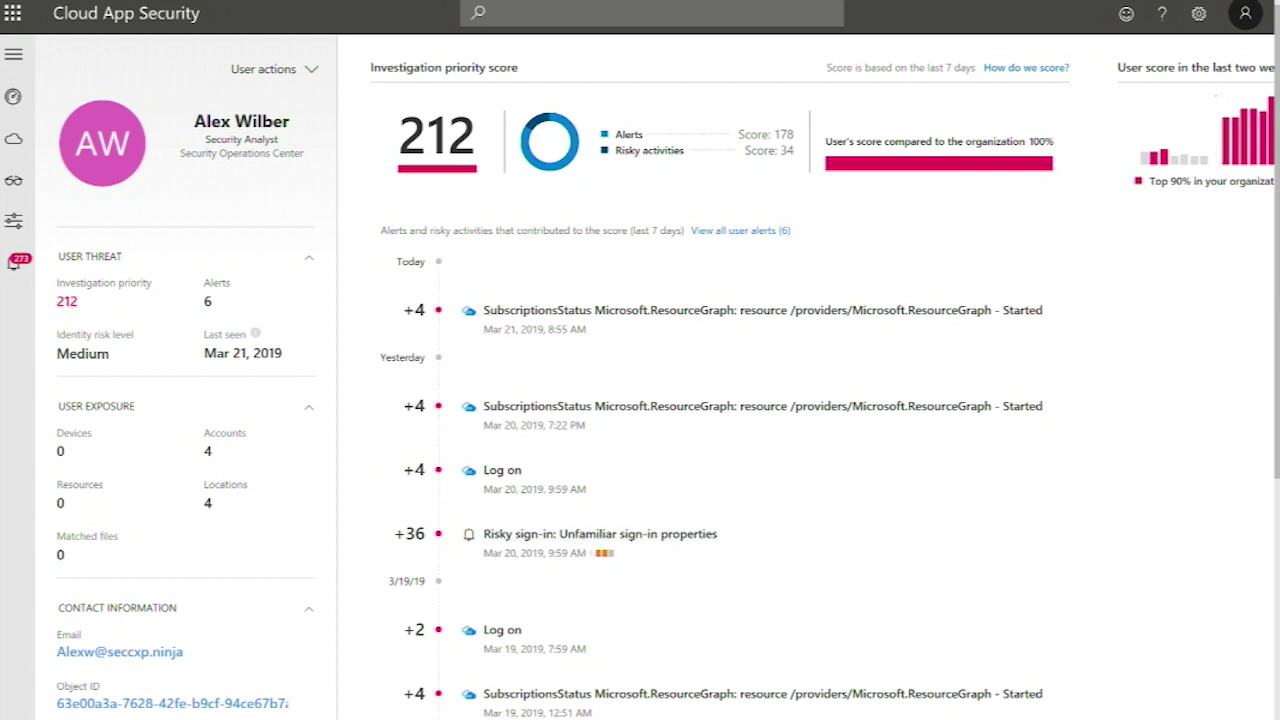
{"action": "scroll", "coordinate": [655, 378], "scroll_direction": "right", "scroll_amount": 1}
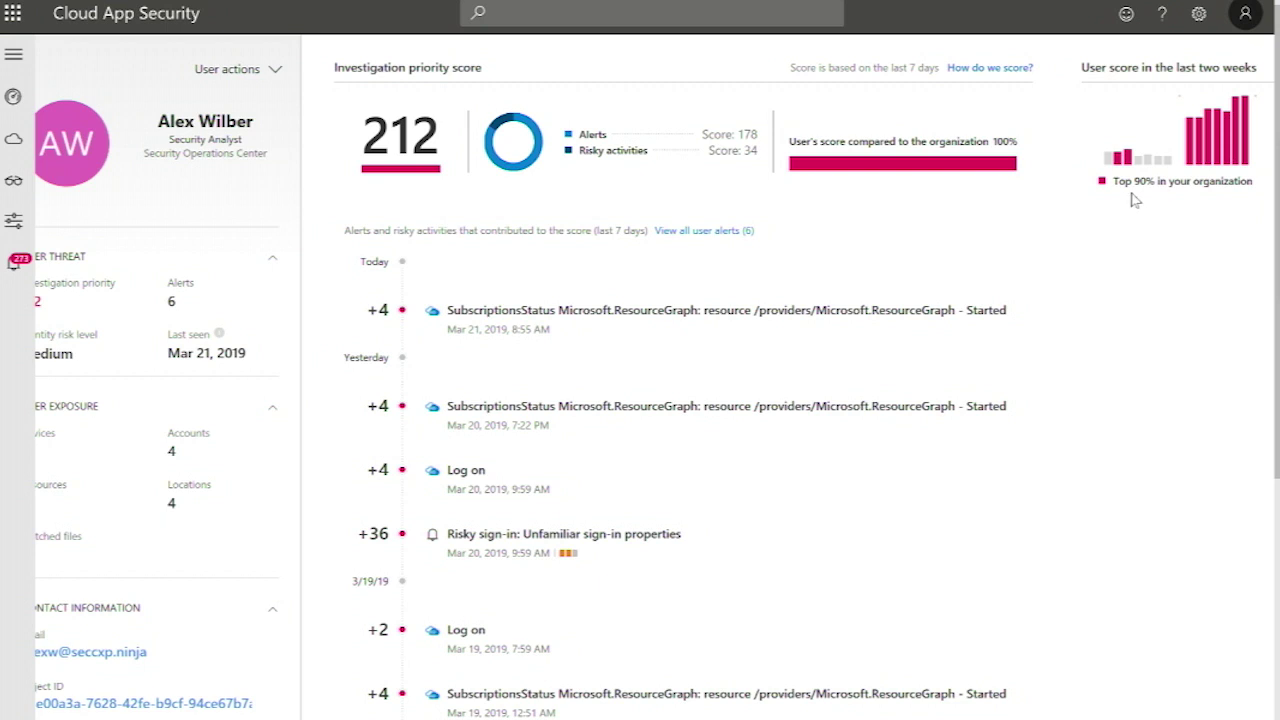
{"action": "key", "text": "alt+Tab"}
{"action": "key", "text": "alt+Tab"}
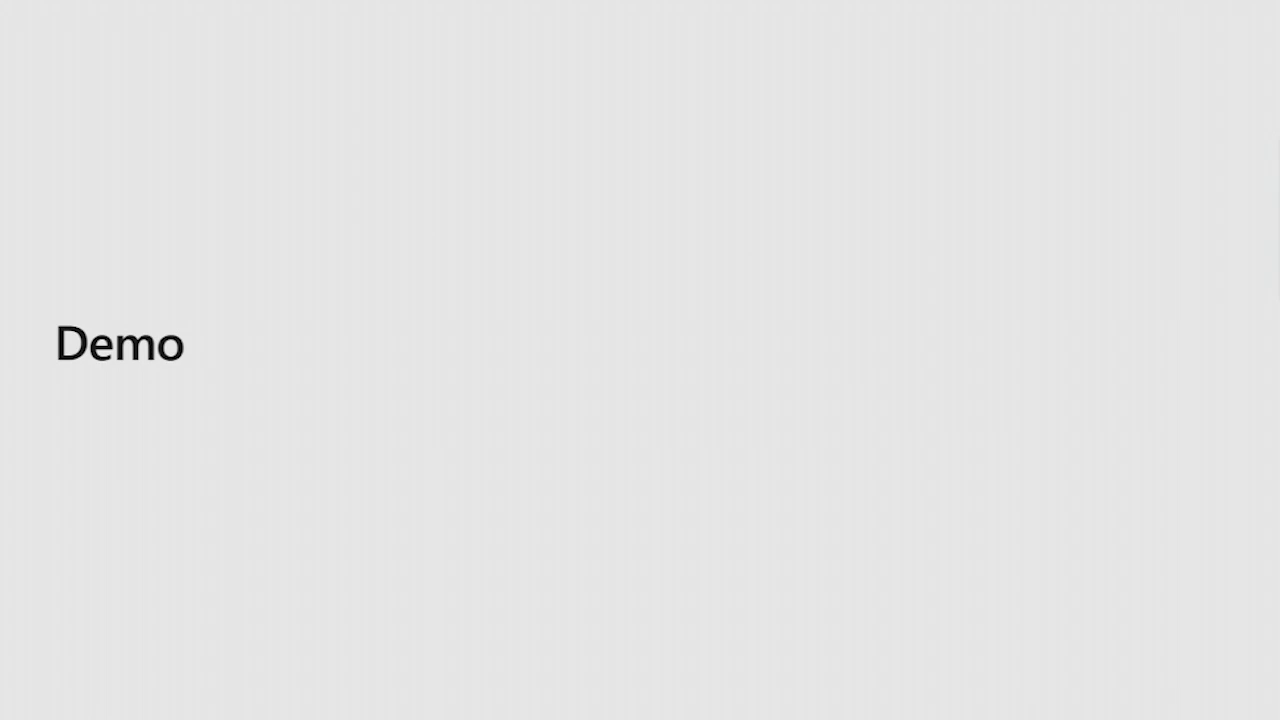
Step: Switch to the Chrome window with the Create activity policy form and open the Files page for investigation
{"action": "key", "text": "alt+Tab"}
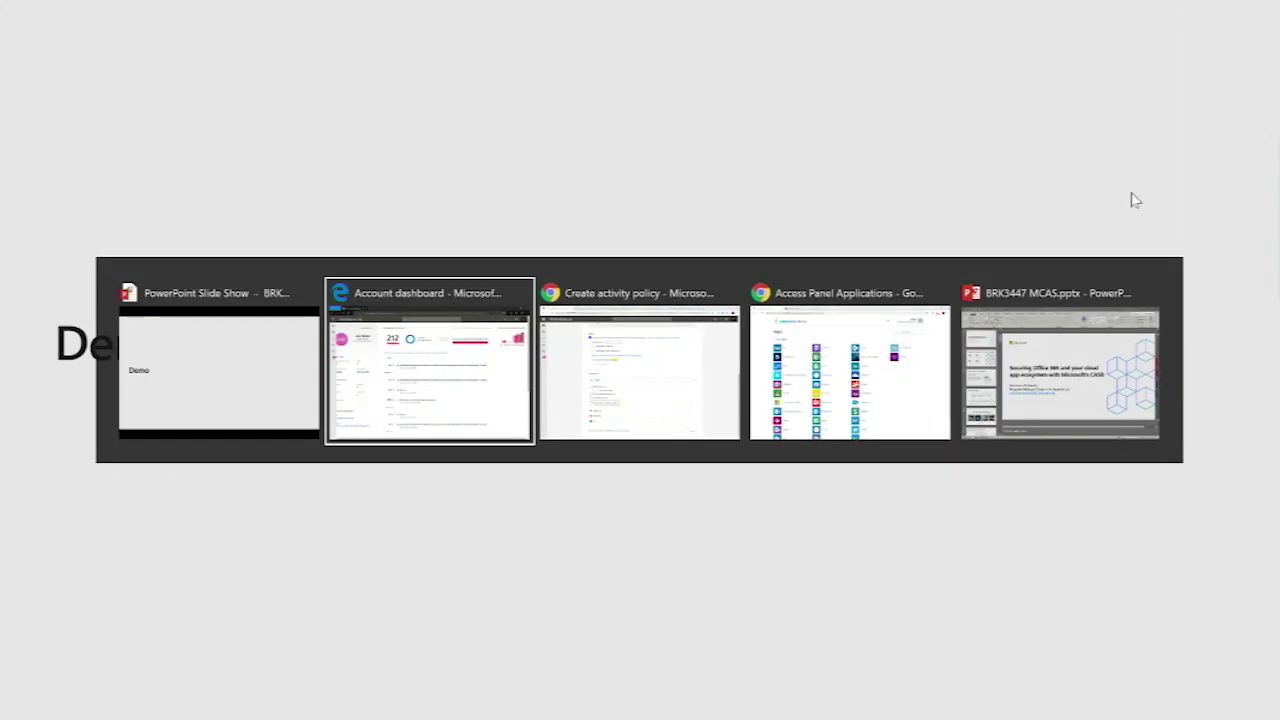
{"action": "key", "text": "alt+Tab"}
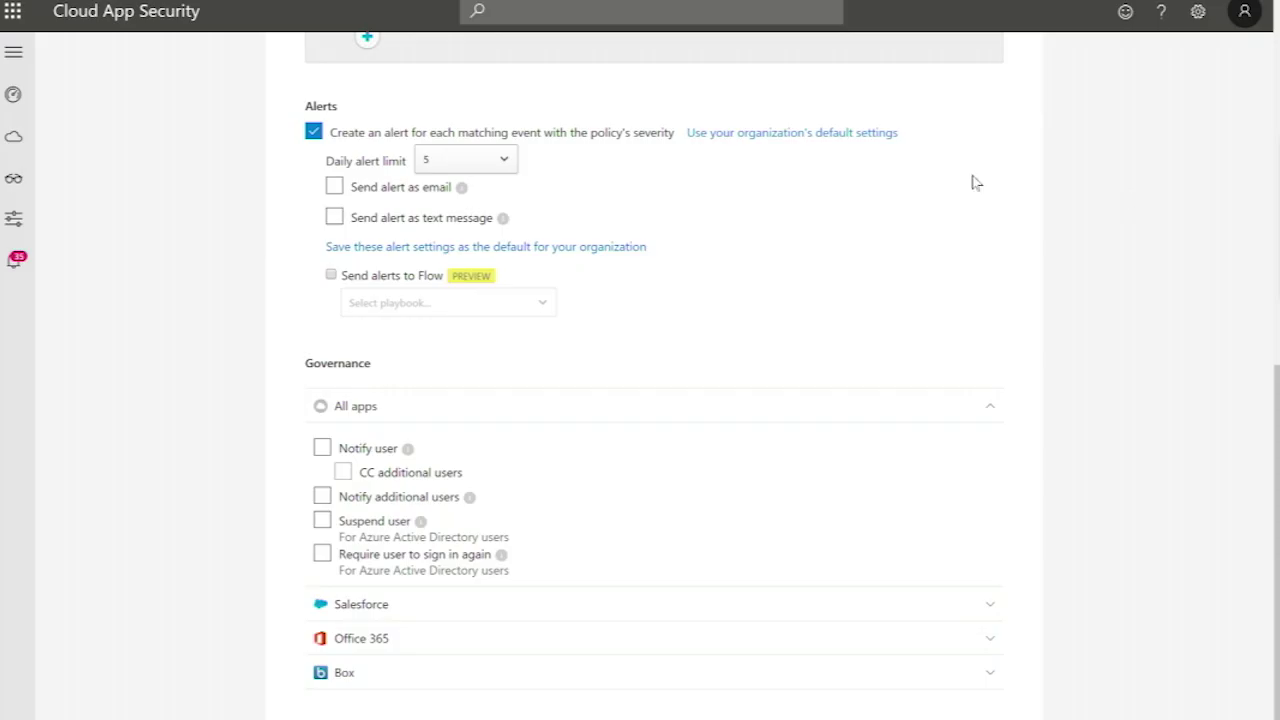
{"action": "mouse_move", "coordinate": [13, 185]}
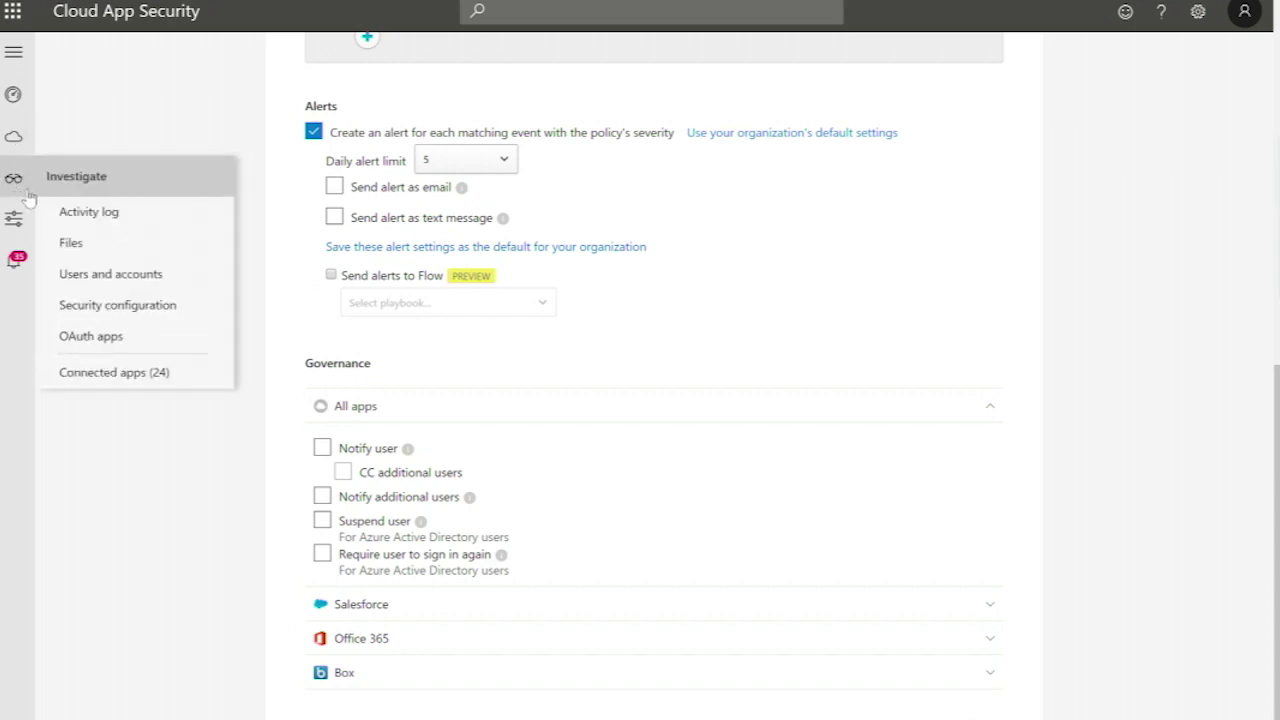
{"action": "scroll", "coordinate": [20, 200], "scroll_direction": "up", "scroll_amount": 5}
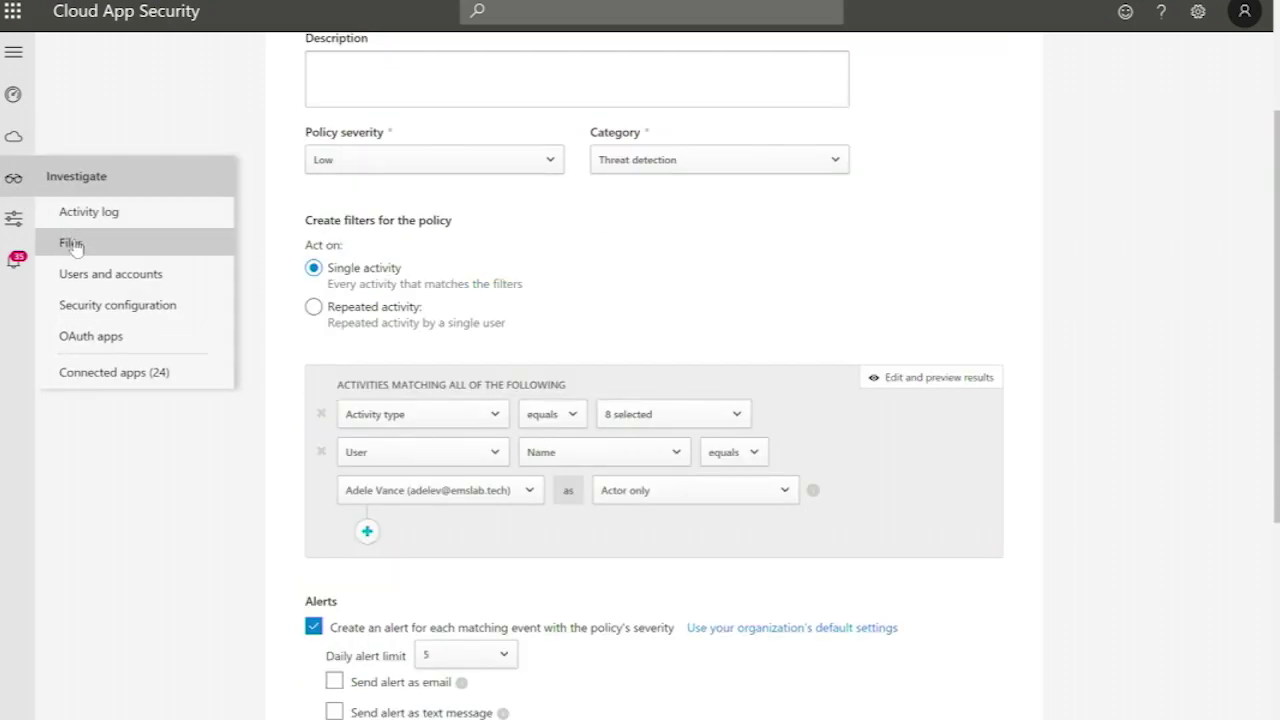
{"action": "left_click", "coordinate": [72, 245]}
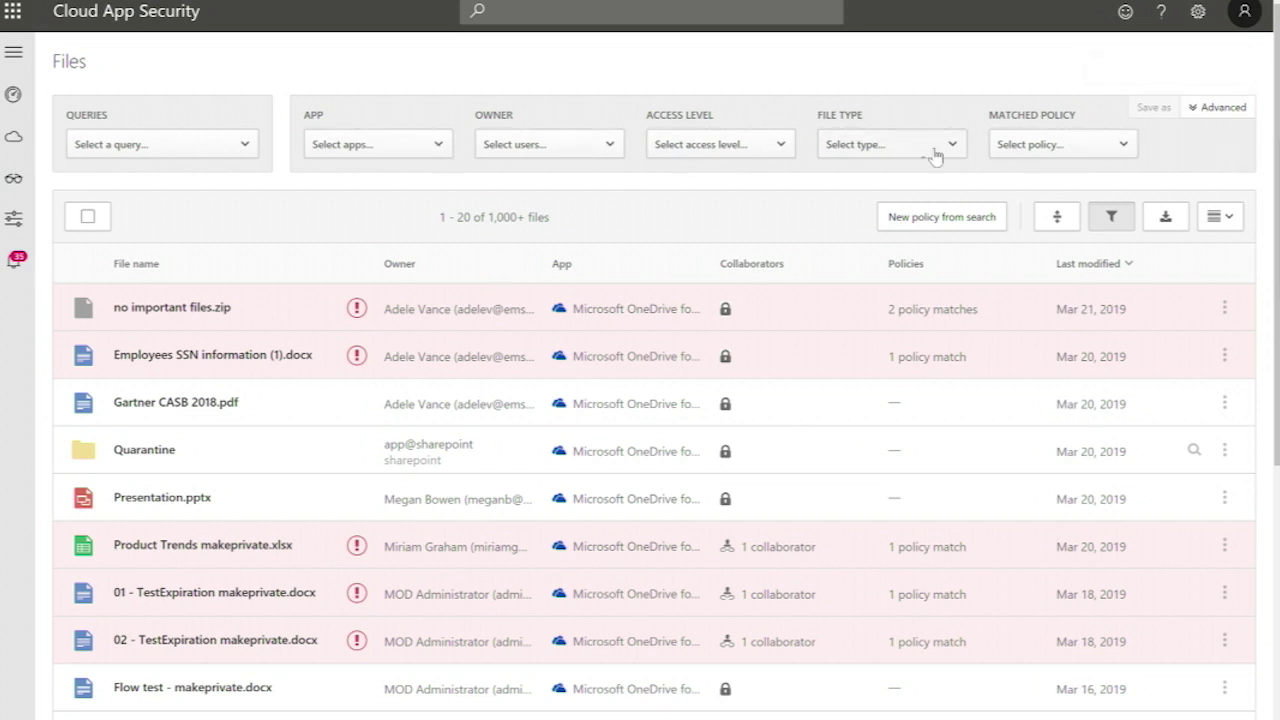
Step: Filter the files list to the access levels External, Public and Public (Internet)
{"action": "left_click", "coordinate": [774, 150]}
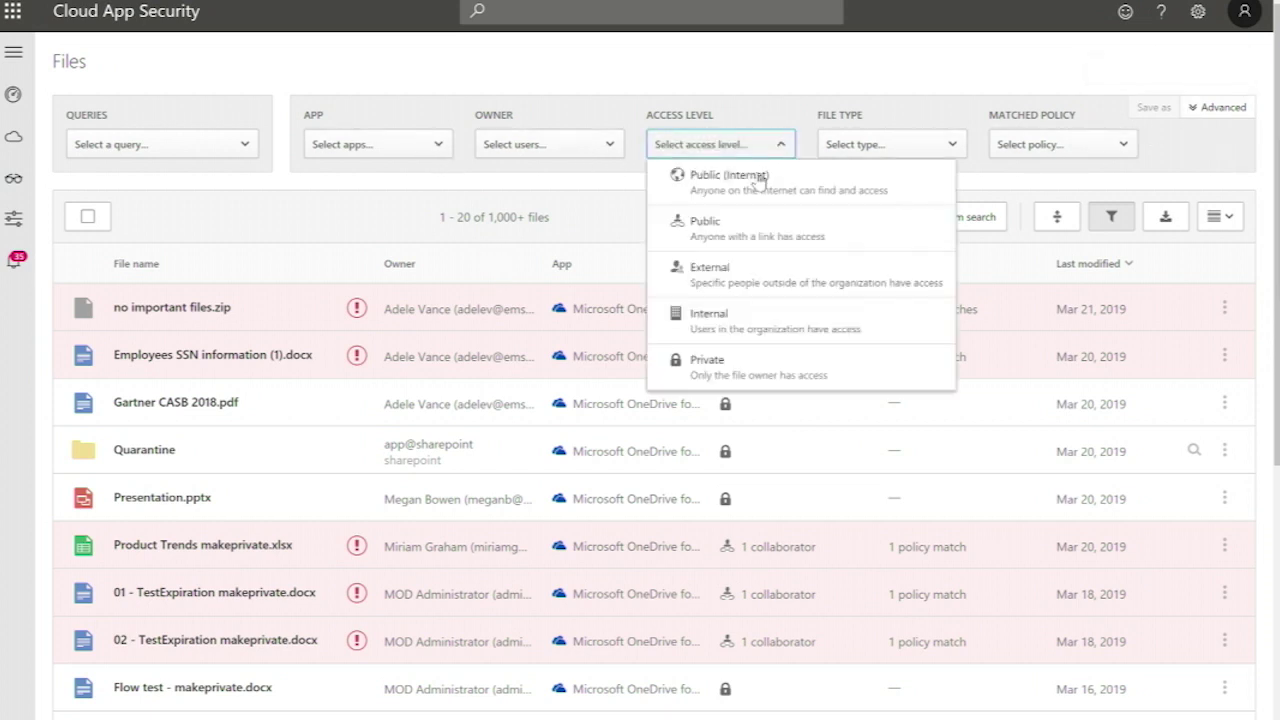
{"action": "left_click", "coordinate": [743, 270]}
{"action": "left_click", "coordinate": [757, 234]}
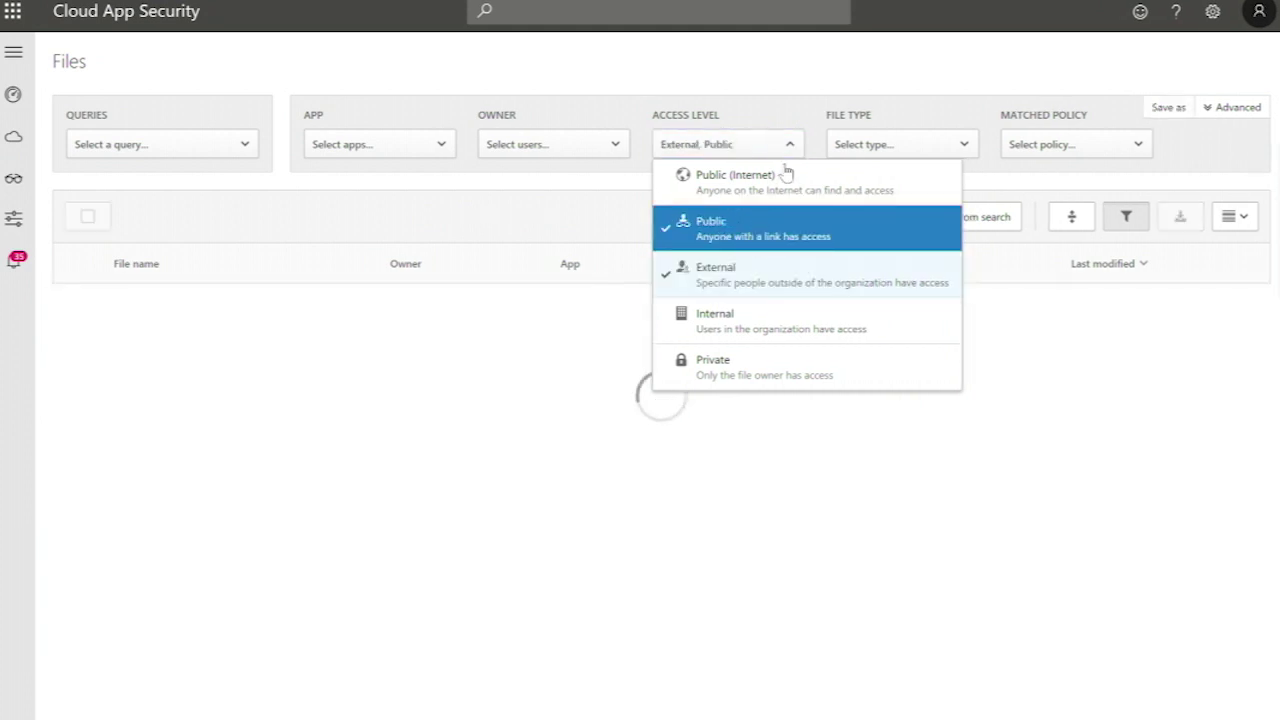
{"action": "left_click", "coordinate": [777, 200]}
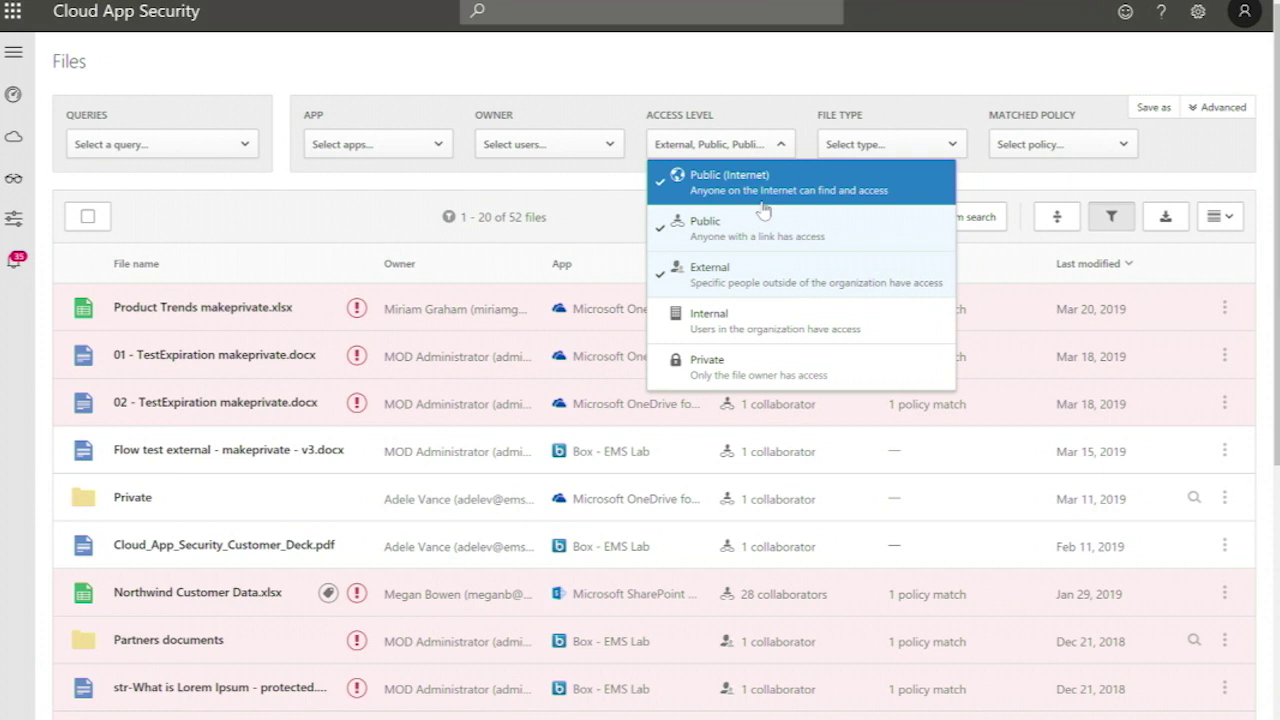
{"action": "left_click", "coordinate": [741, 88]}
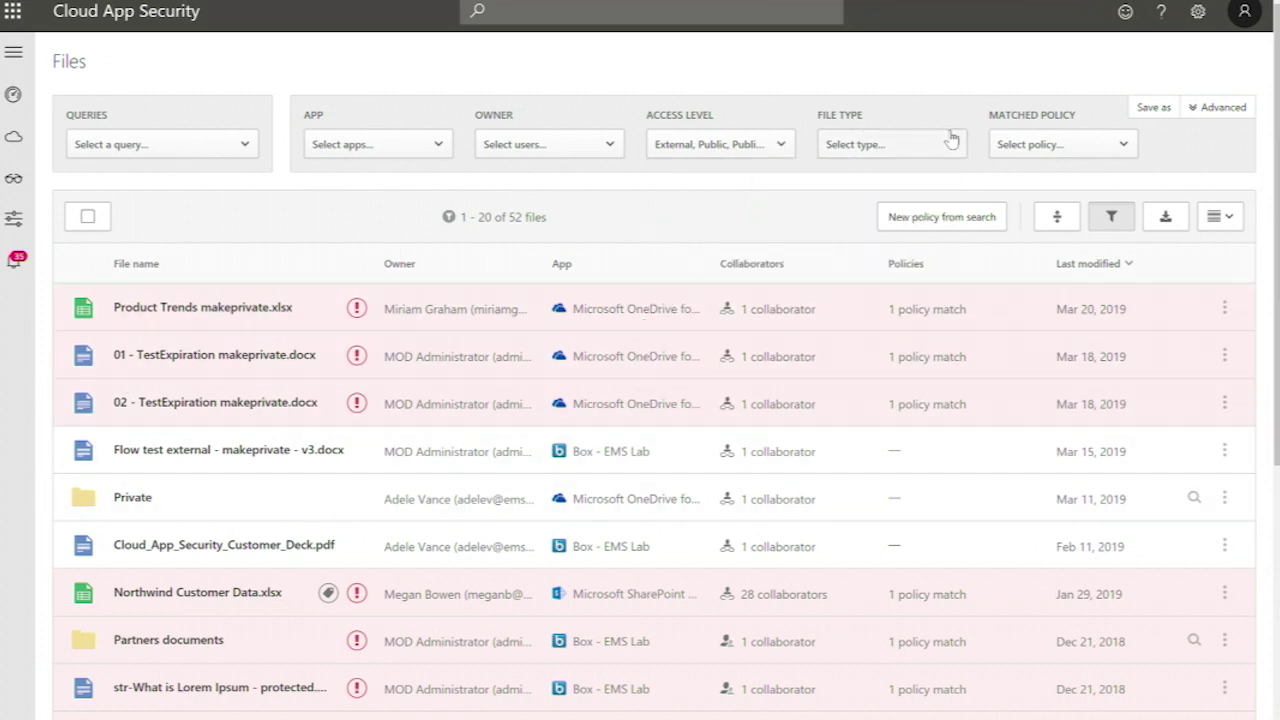
Step: Add an advanced classification label filter for Azure Information Protection labels Confidential and Highly Confidential, including their sublabels
{"action": "left_click", "coordinate": [1217, 108]}
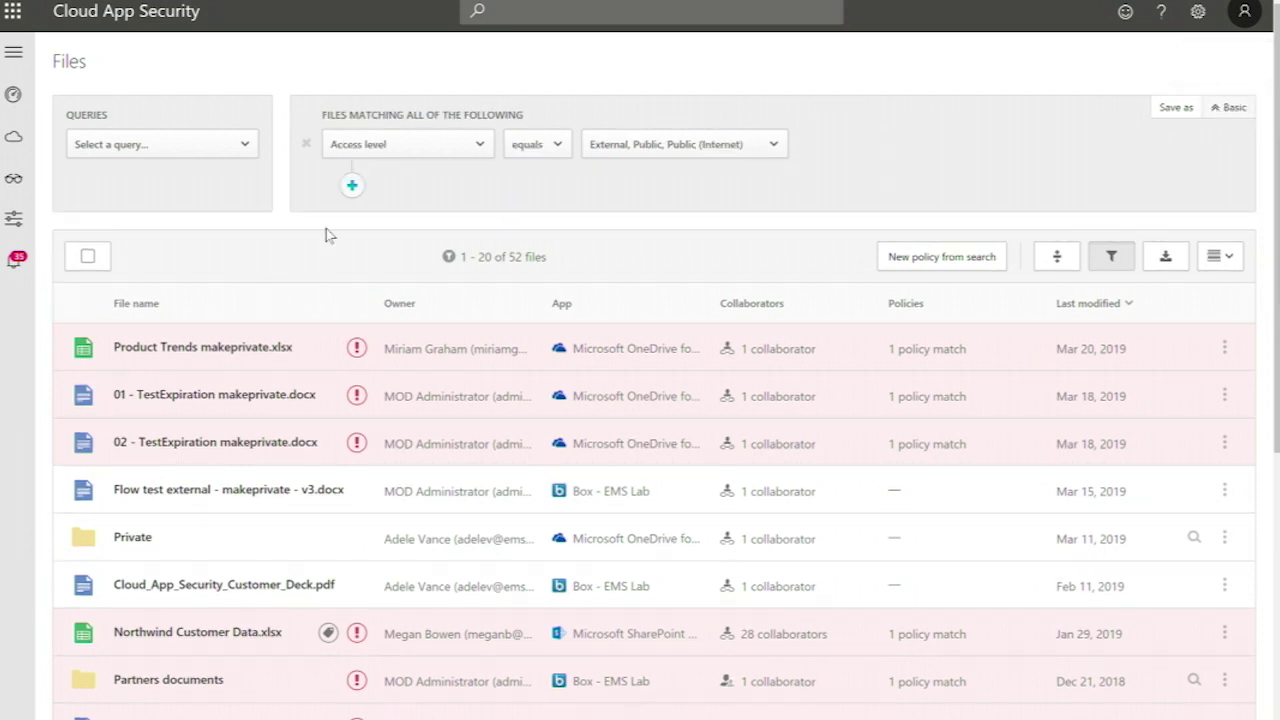
{"action": "left_click", "coordinate": [352, 185]}
{"action": "left_click", "coordinate": [420, 183]}
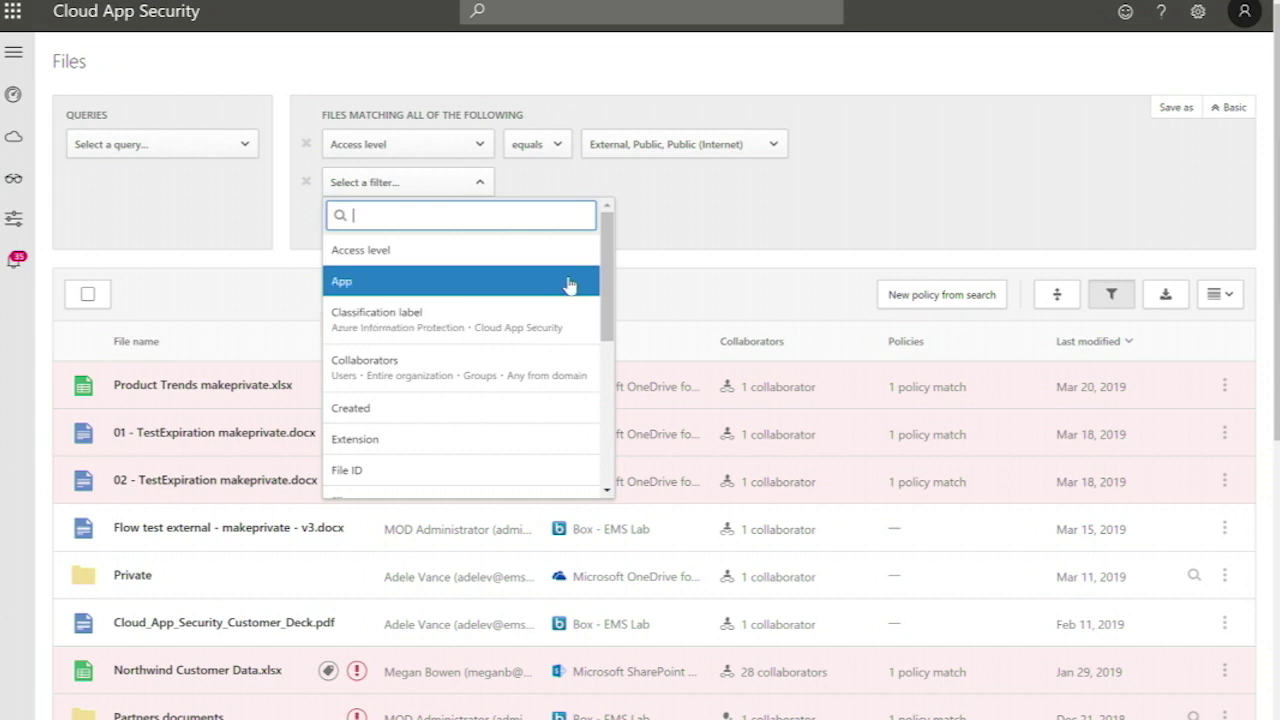
{"action": "left_click", "coordinate": [420, 335]}
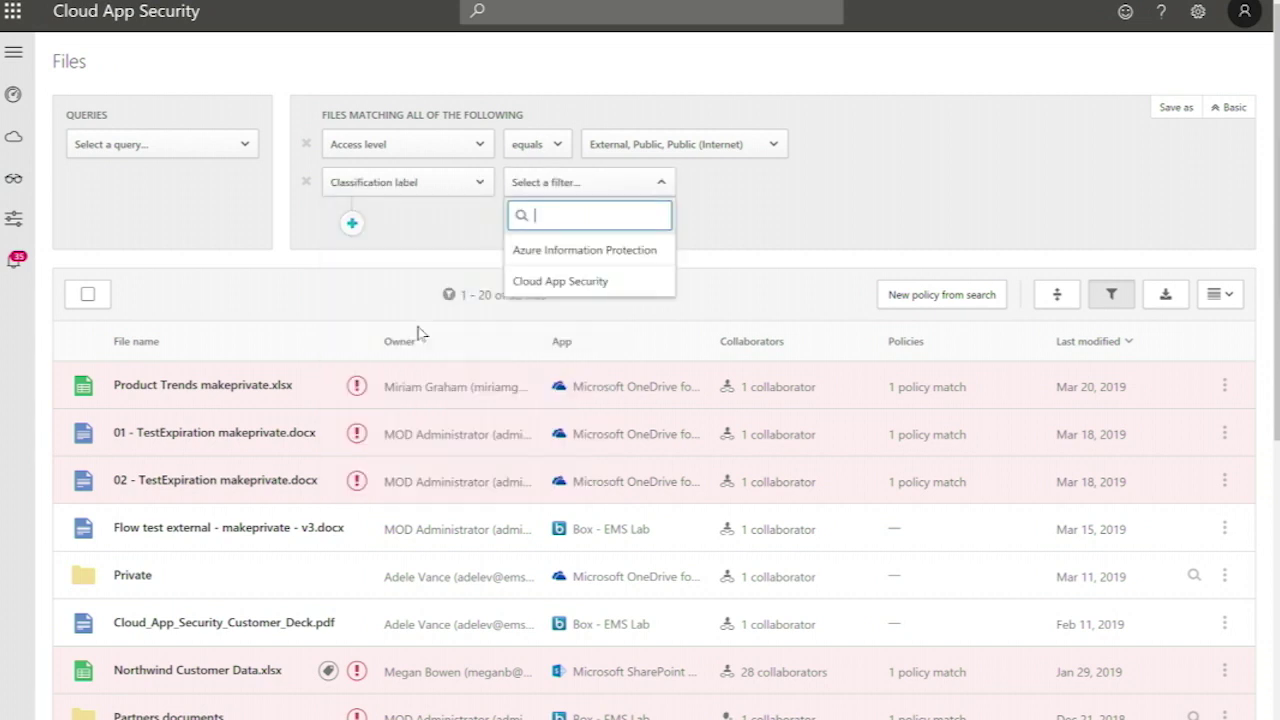
{"action": "left_click", "coordinate": [605, 252]}
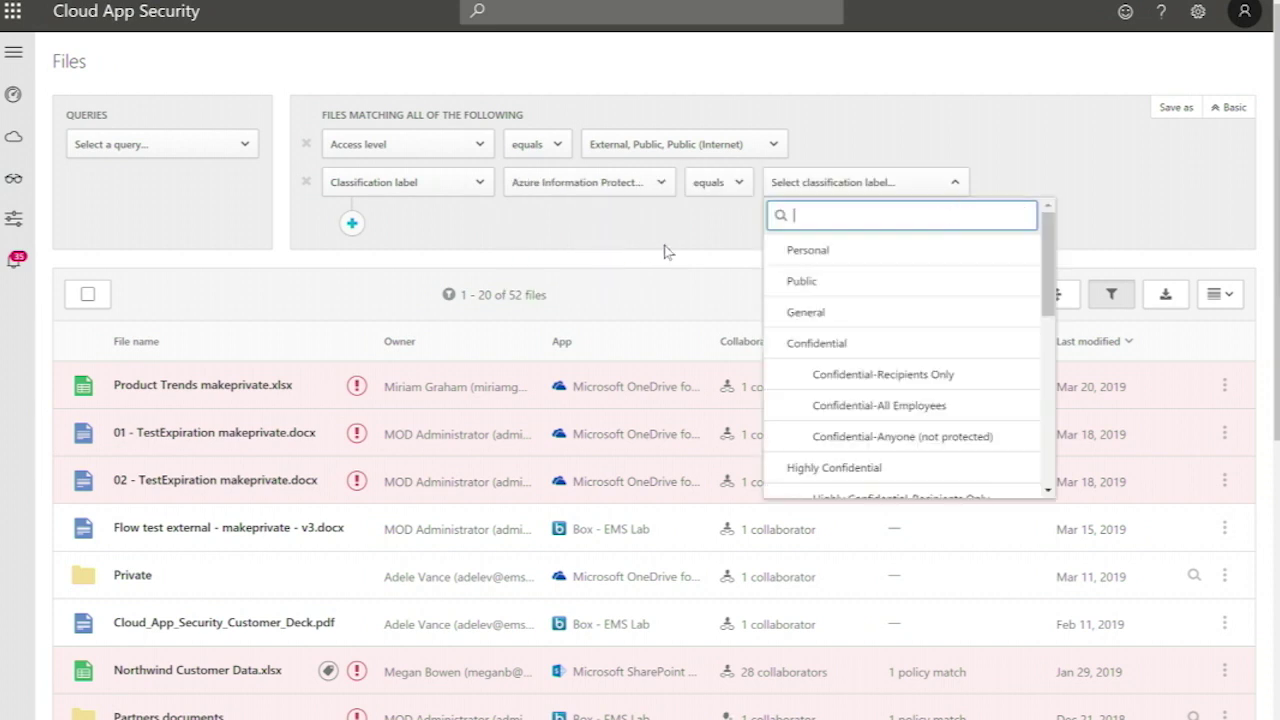
{"action": "left_click", "coordinate": [855, 345]}
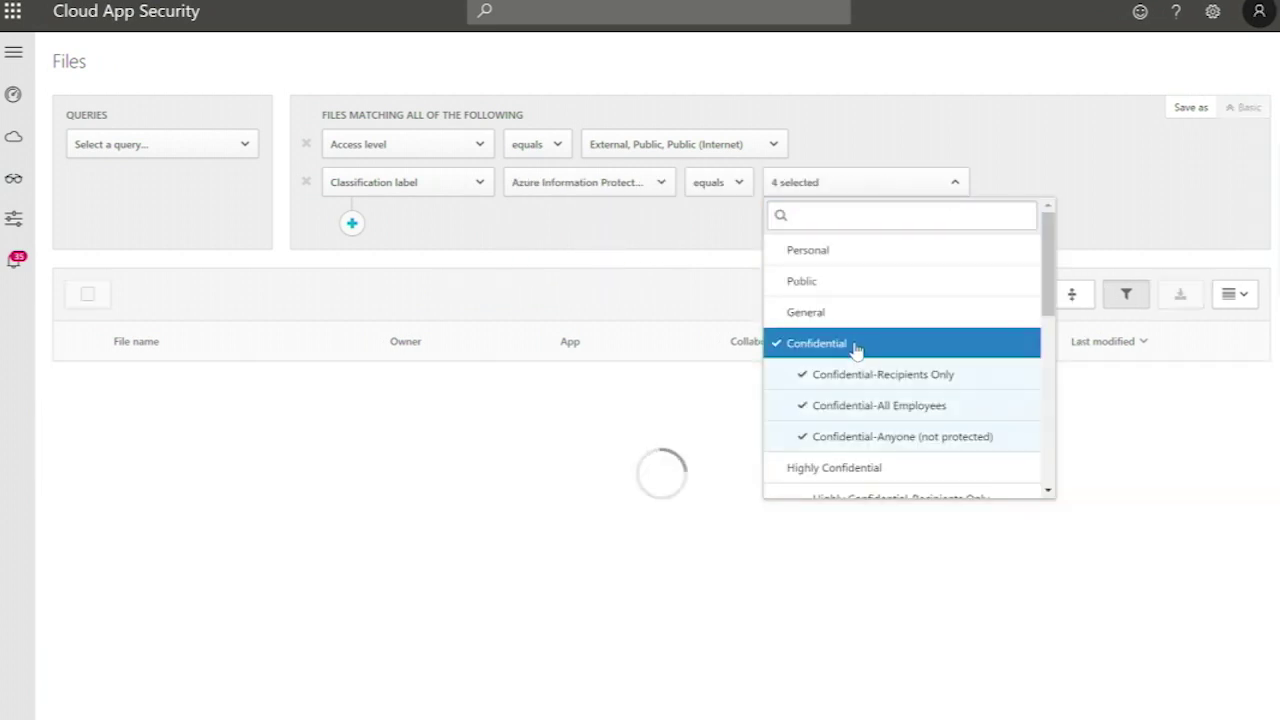
{"action": "left_click", "coordinate": [849, 468]}
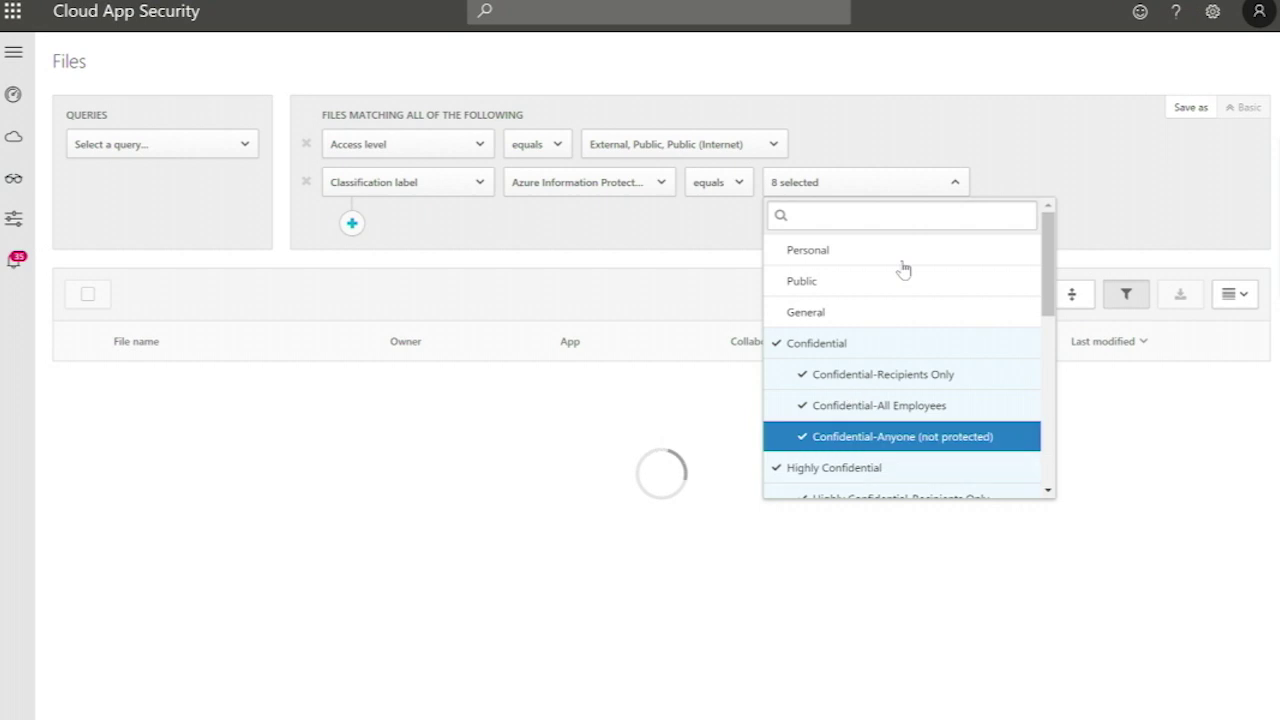
{"action": "left_click", "coordinate": [981, 127]}
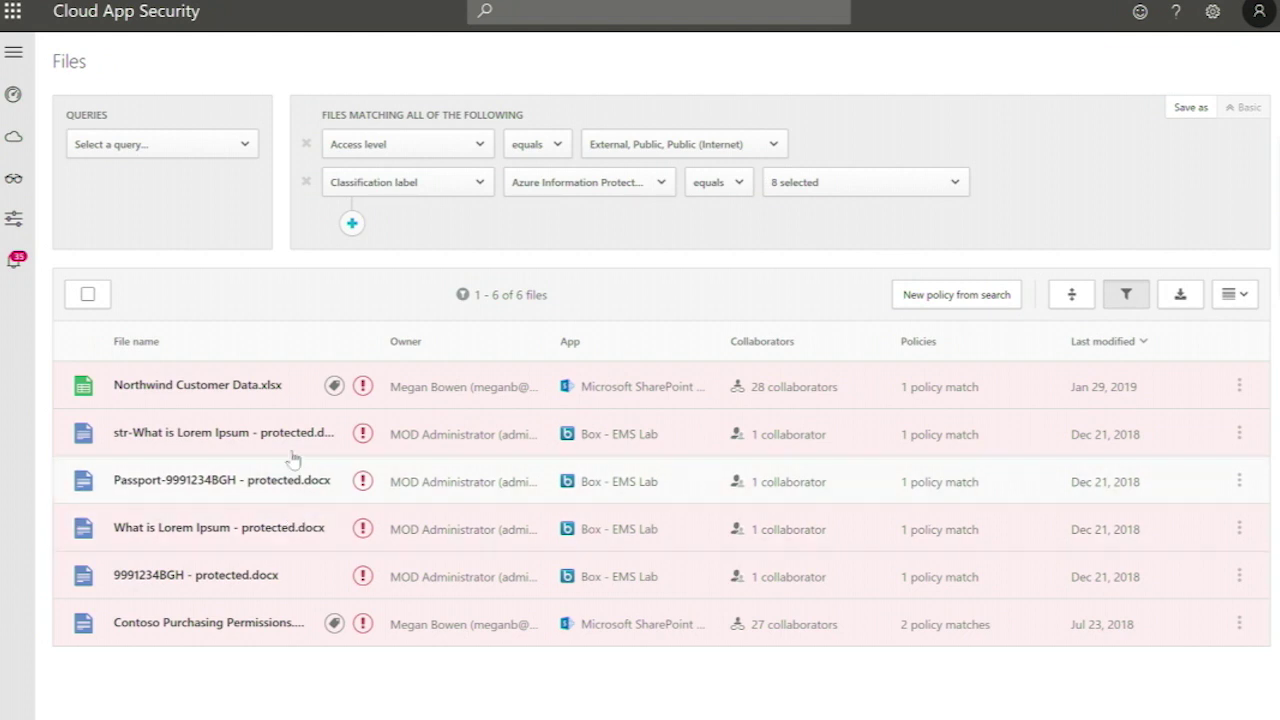
Step: Make the file Northwind Customer Data.xlsx private, removing access for everyone but its owner
{"action": "mouse_move", "coordinate": [336, 388]}
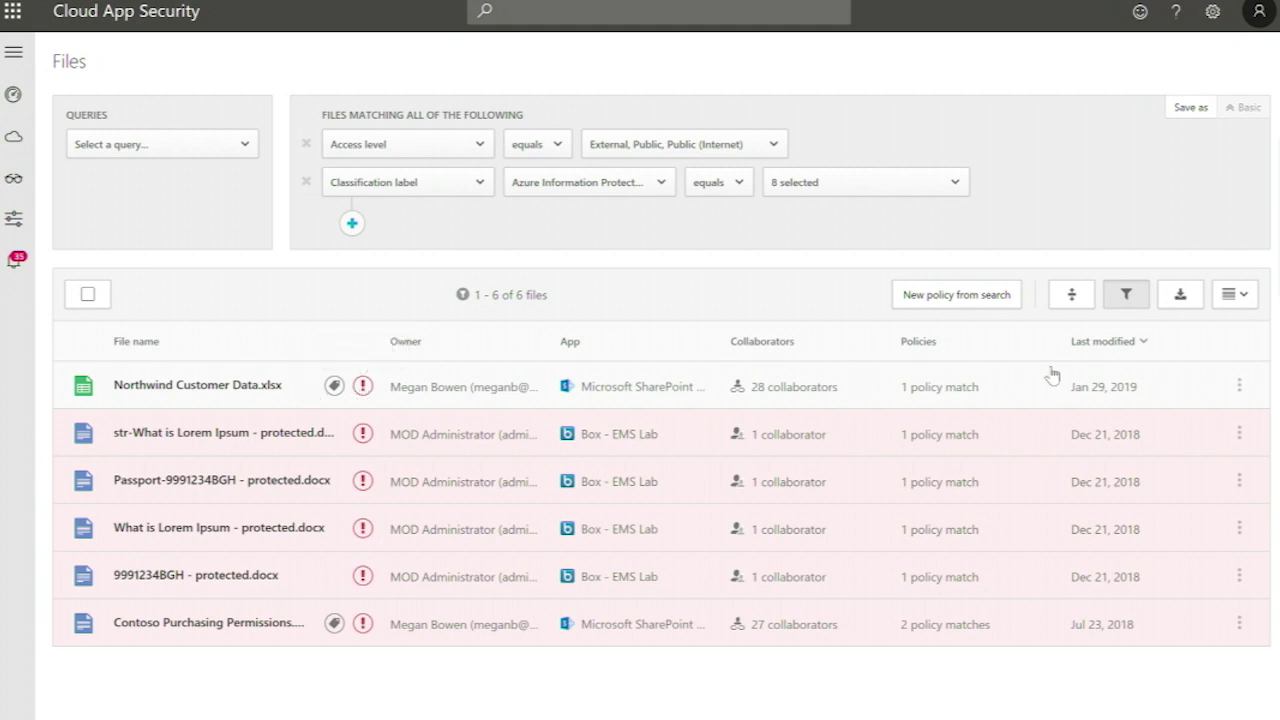
{"action": "left_click", "coordinate": [1239, 387]}
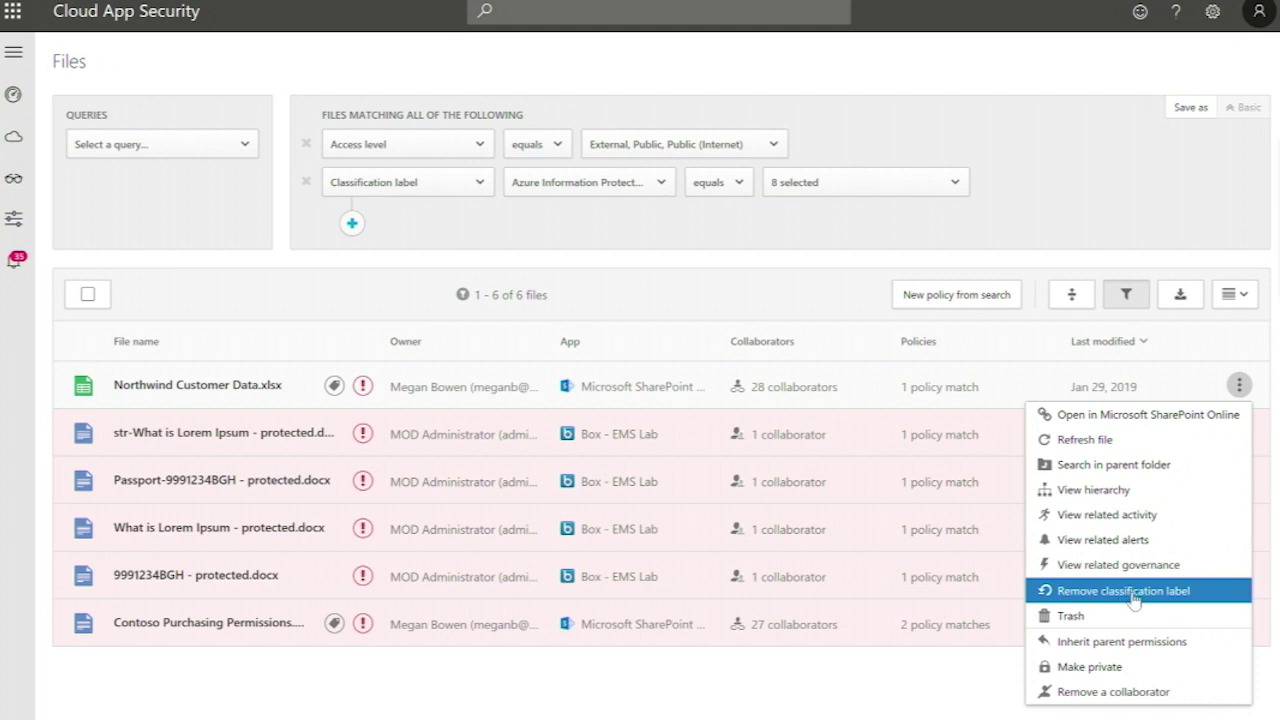
{"action": "left_click", "coordinate": [1129, 668]}
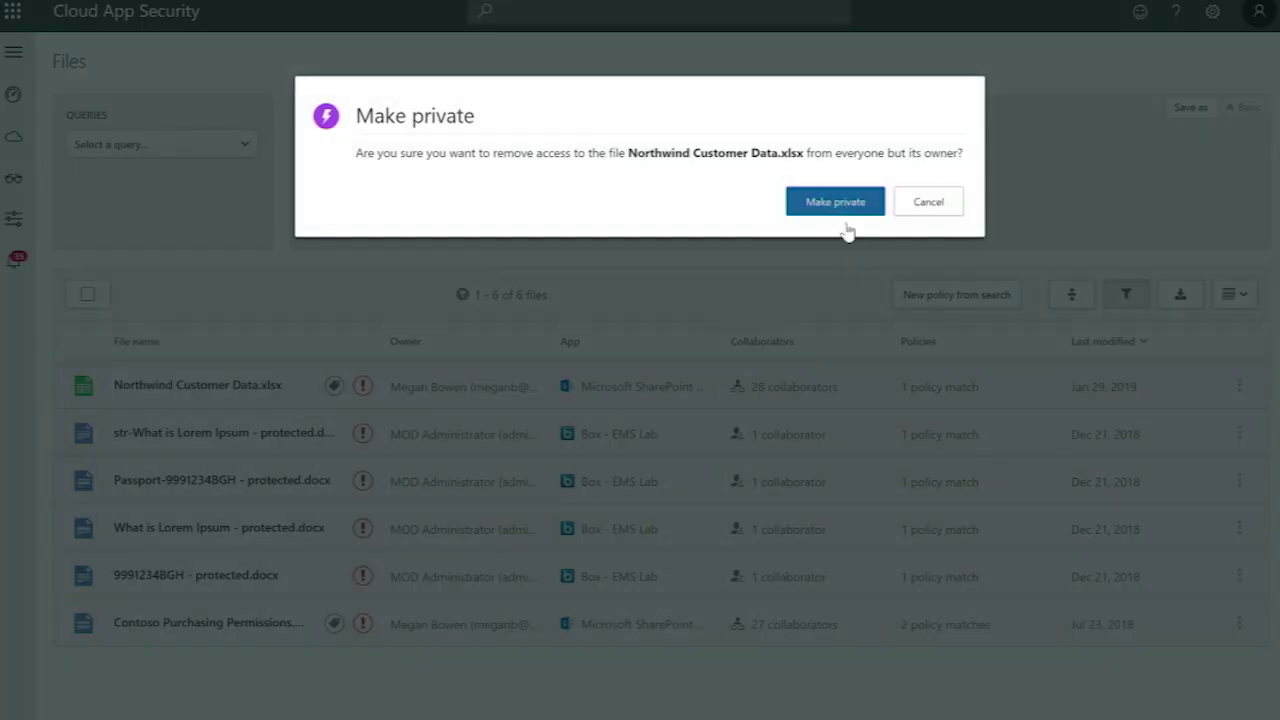
{"action": "left_click", "coordinate": [843, 208]}
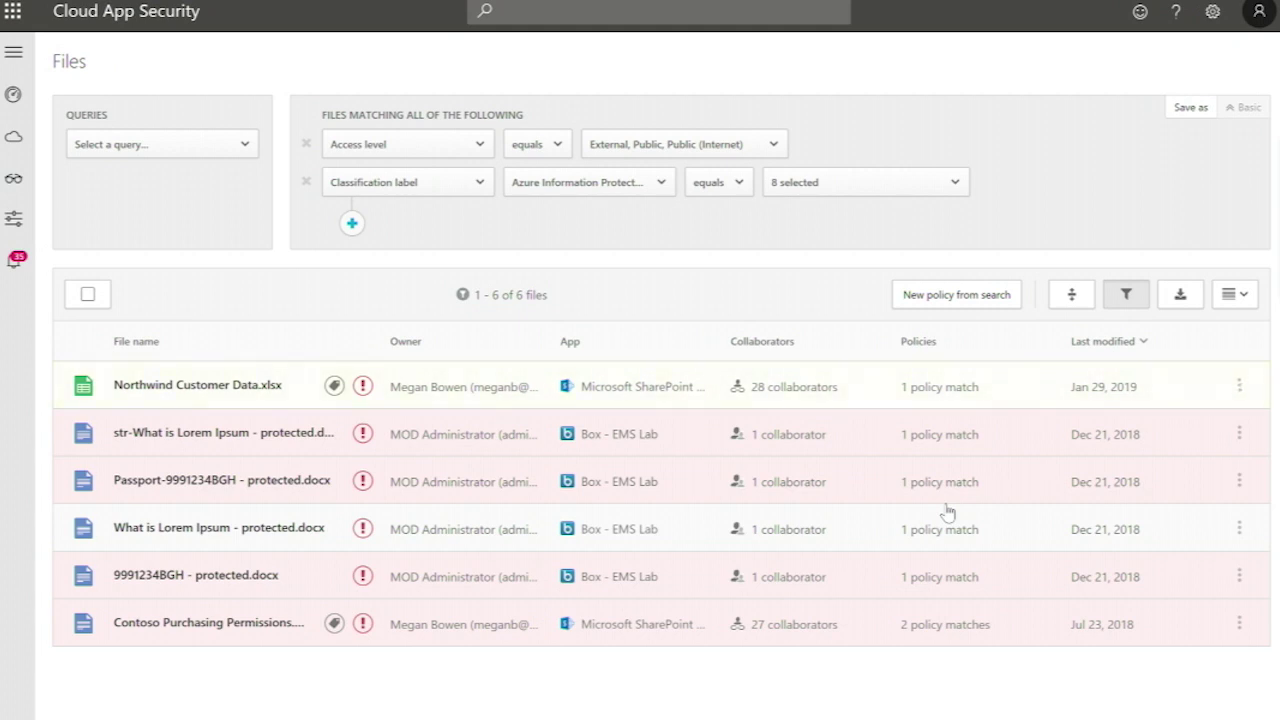
{"action": "mouse_move", "coordinate": [367, 390]}
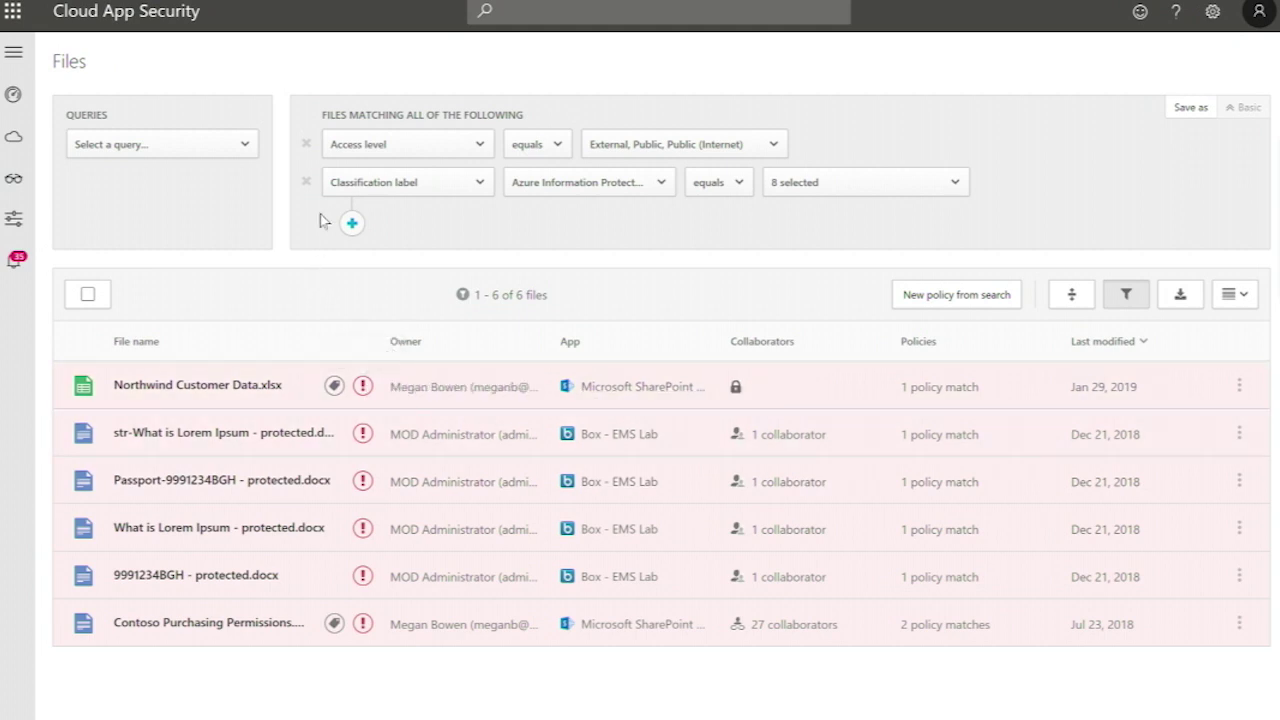
Step: Replace the classification label filter with a matched policy filter equal to Files banking data in cloud apps
{"action": "left_click", "coordinate": [307, 183]}
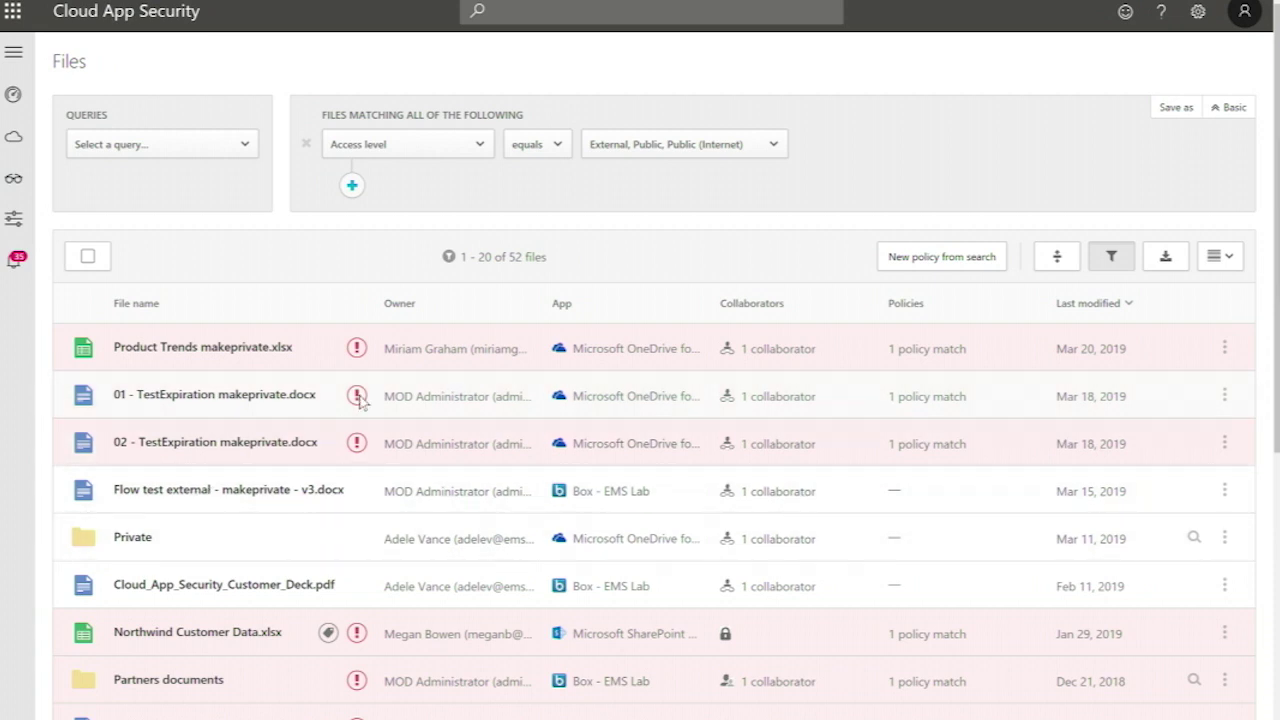
{"action": "left_click", "coordinate": [352, 185]}
{"action": "left_click", "coordinate": [479, 182]}
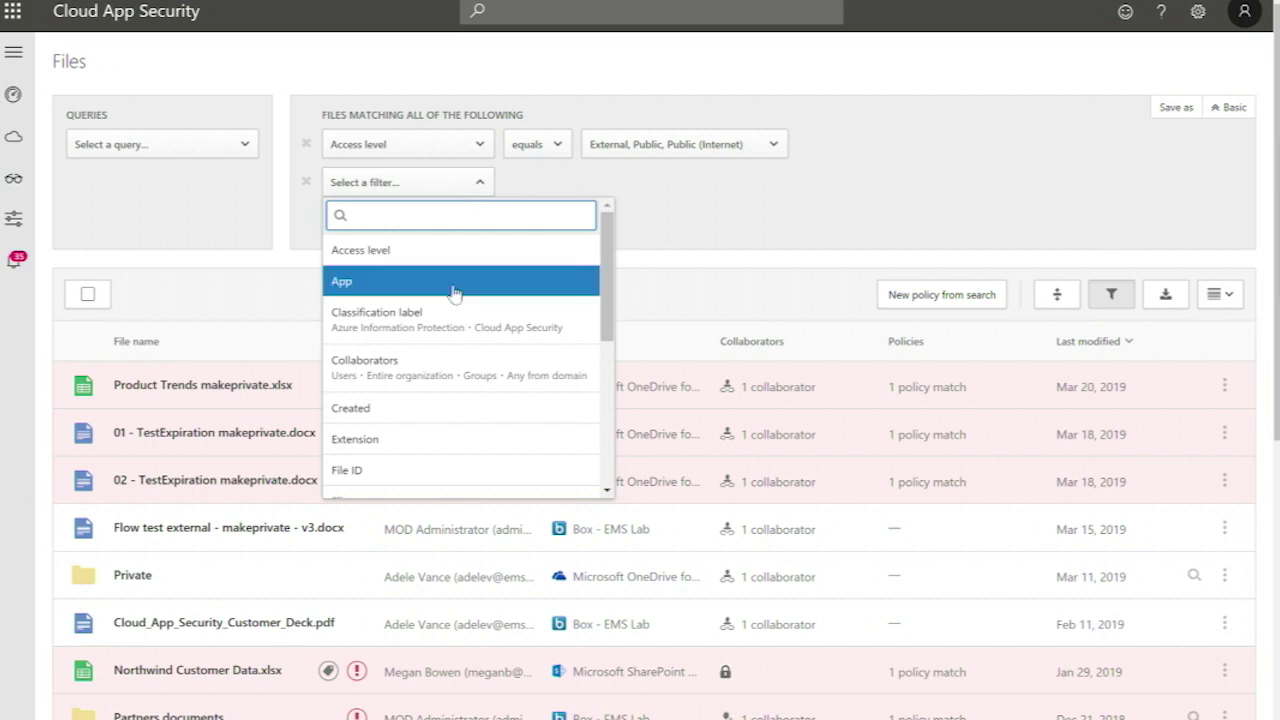
{"action": "scroll", "coordinate": [450, 390], "scroll_direction": "down", "scroll_amount": 2}
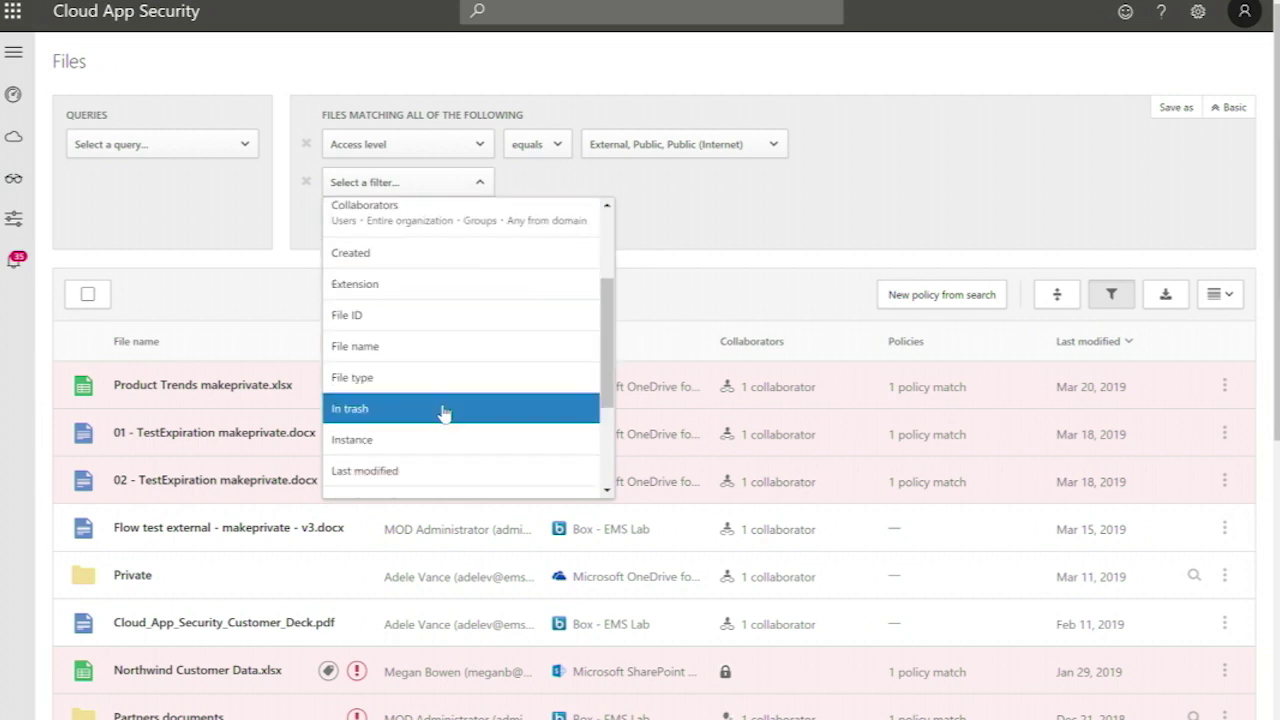
{"action": "scroll", "coordinate": [442, 405], "scroll_direction": "down", "scroll_amount": 3}
{"action": "left_click", "coordinate": [472, 328]}
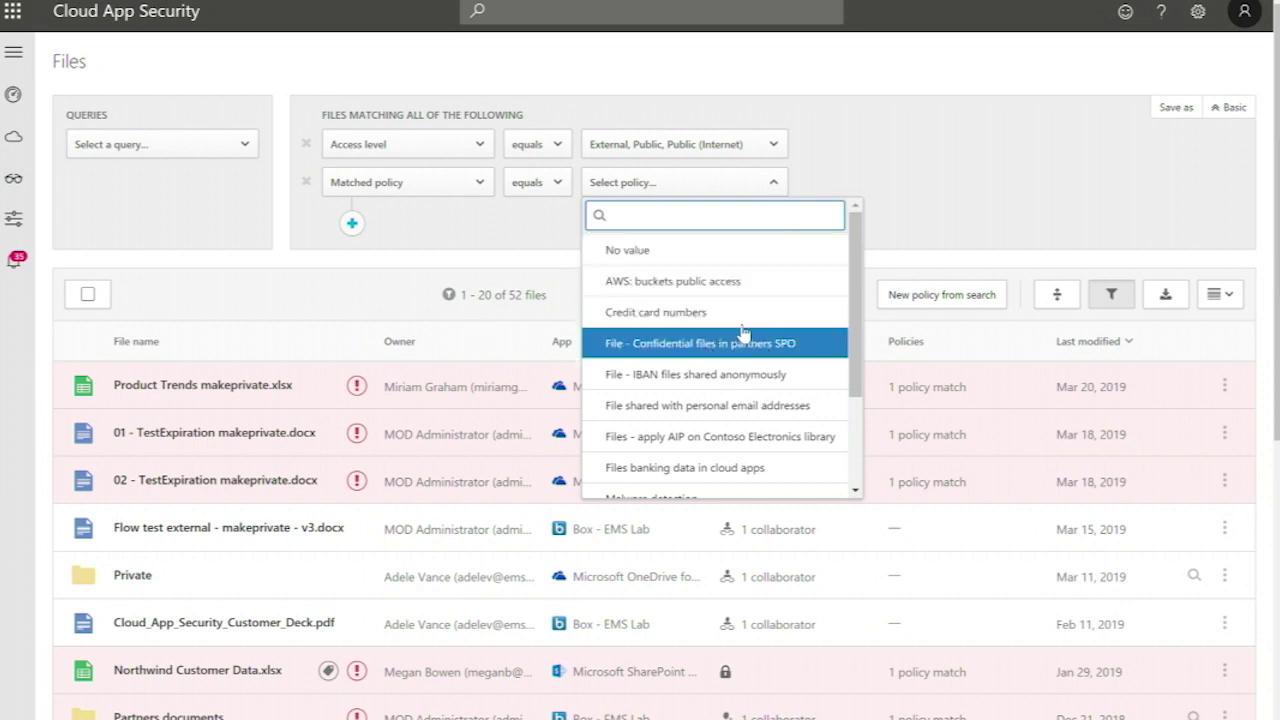
{"action": "left_click", "coordinate": [714, 470]}
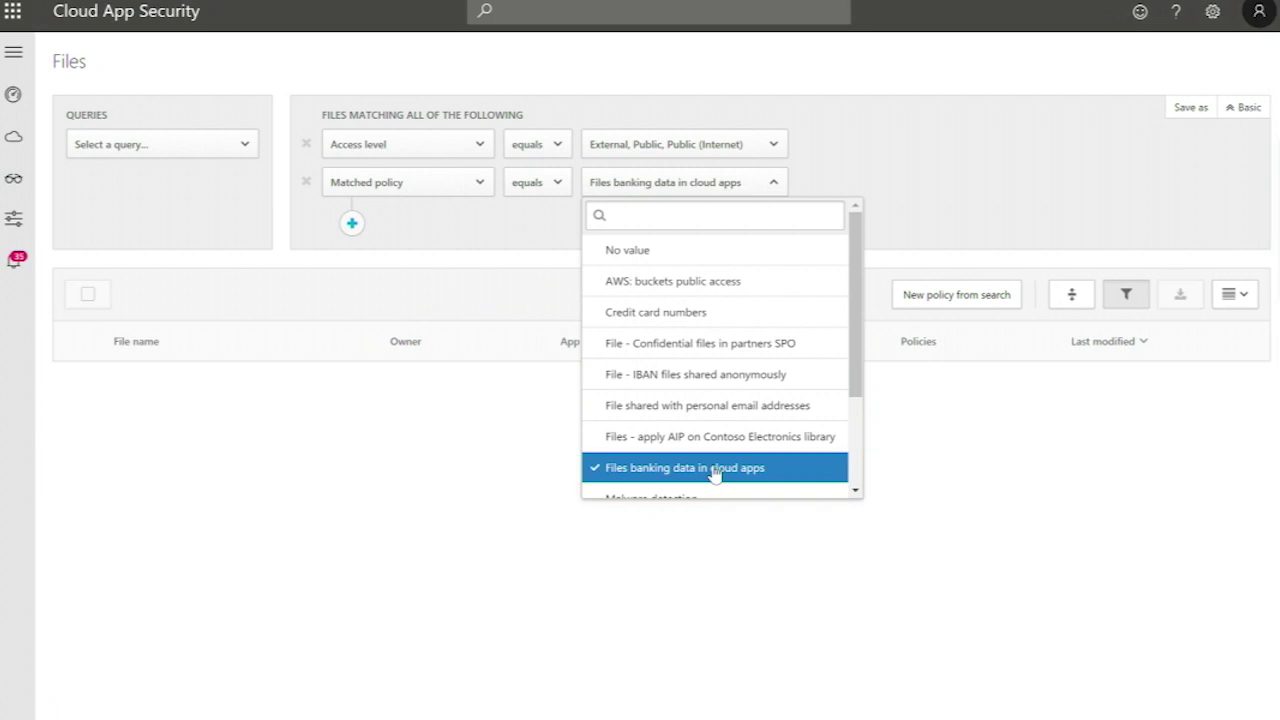
{"action": "left_click", "coordinate": [893, 152]}
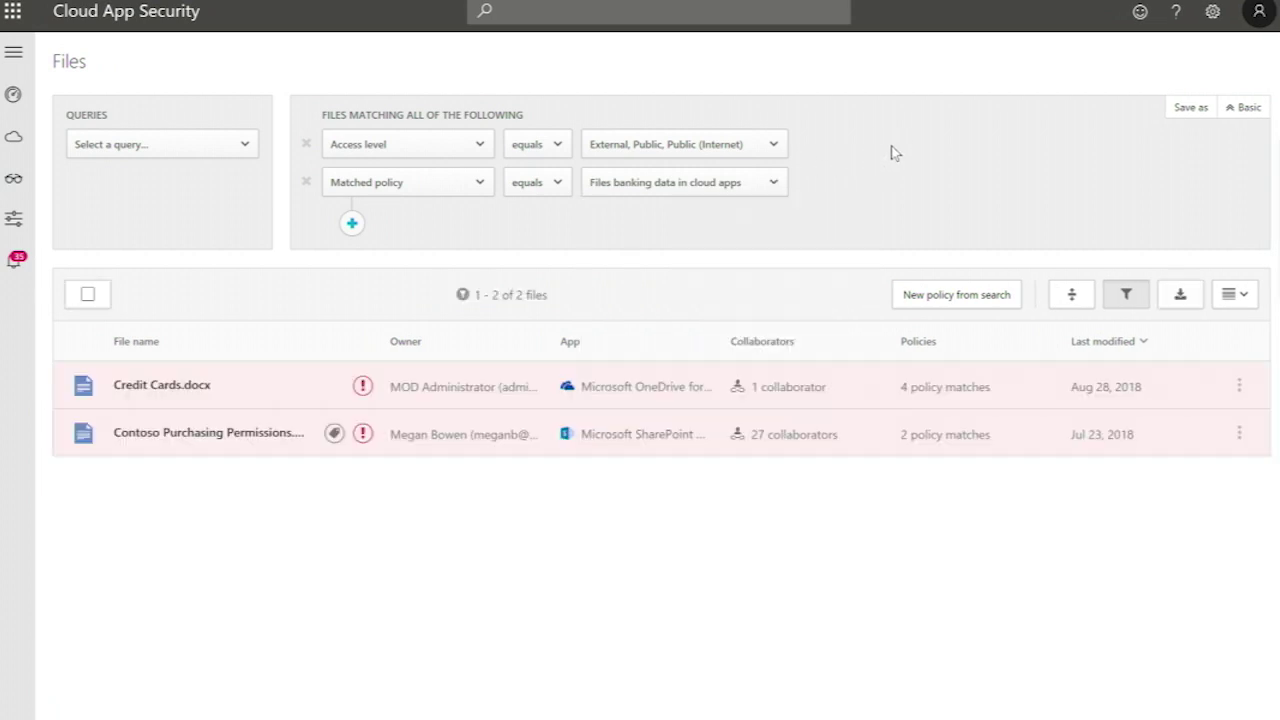
Step: Add the policies Credit card numbers and SSN files in cloud apps to the matched policy filter
{"action": "left_click", "coordinate": [668, 188]}
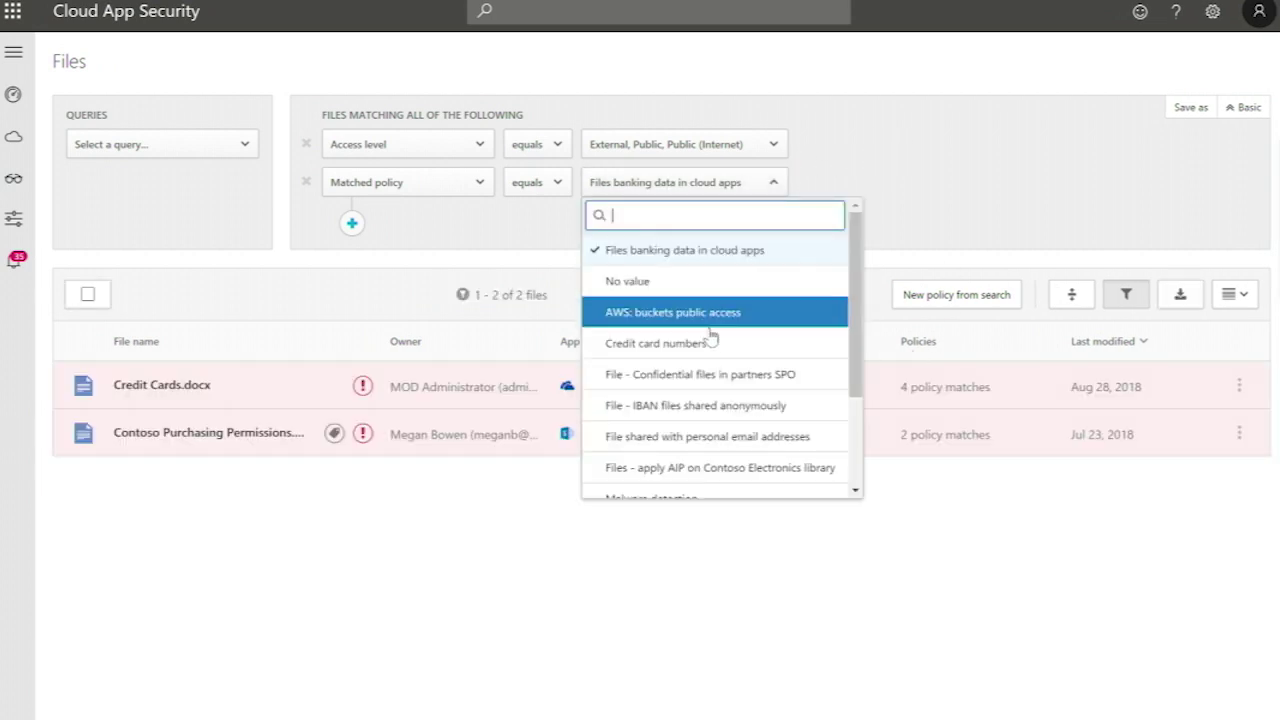
{"action": "left_click", "coordinate": [714, 346]}
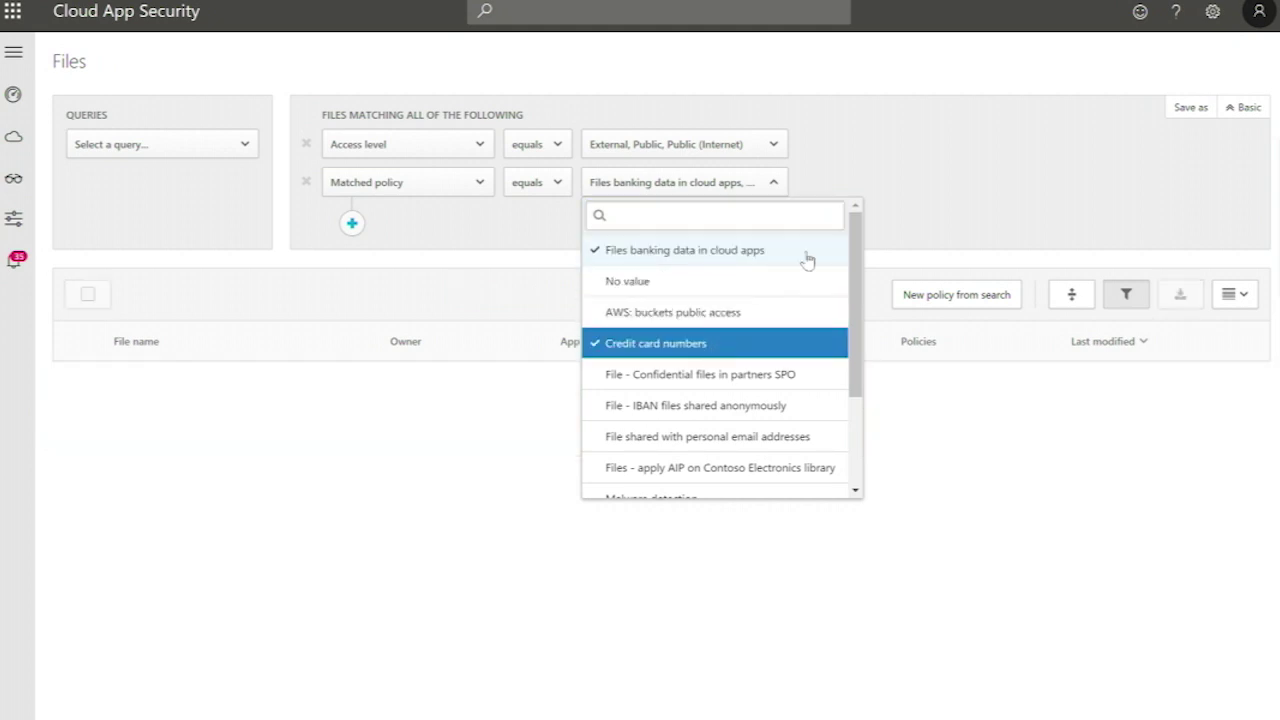
{"action": "left_click", "coordinate": [921, 162]}
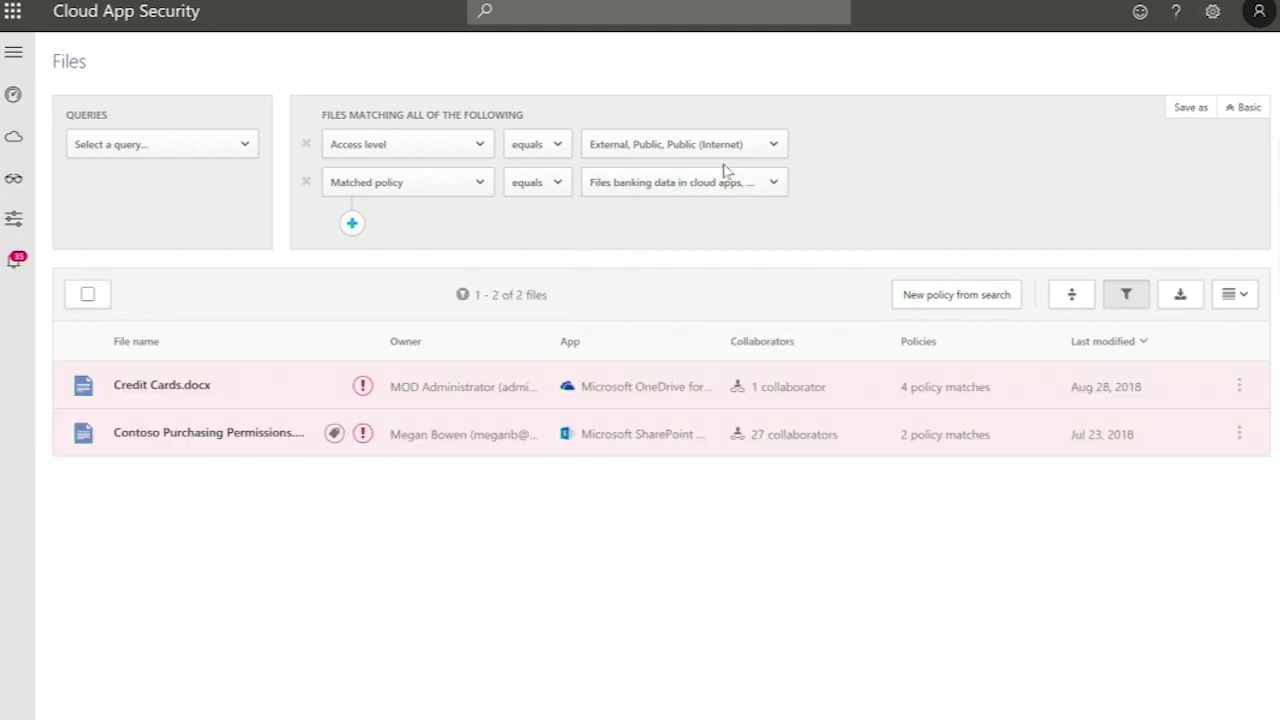
{"action": "left_click", "coordinate": [730, 187]}
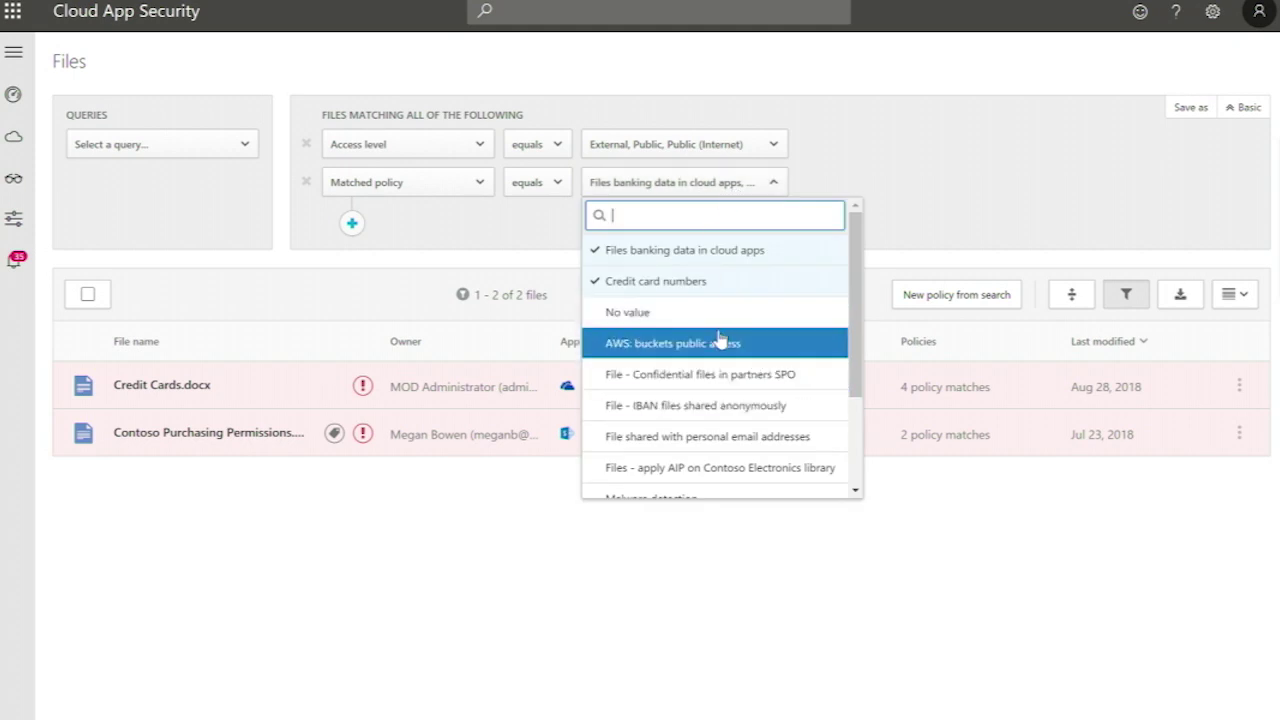
{"action": "scroll", "coordinate": [720, 340], "scroll_direction": "down", "scroll_amount": 2}
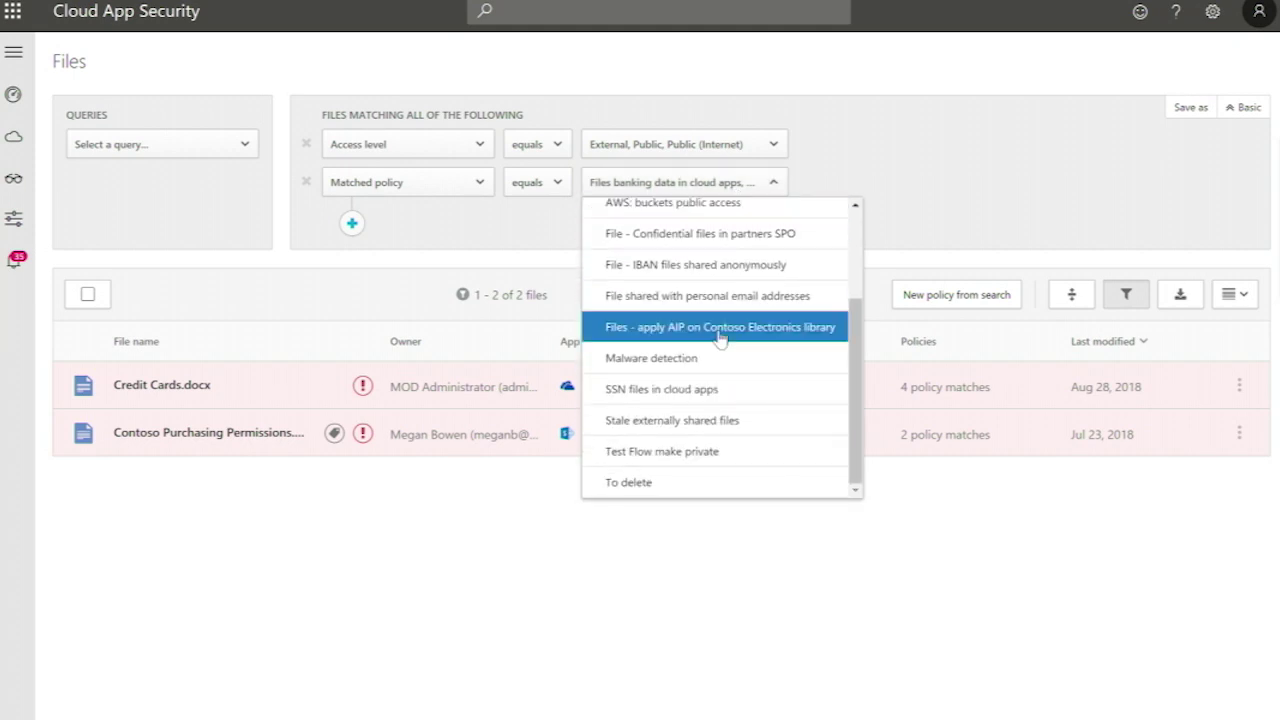
{"action": "left_click", "coordinate": [733, 400]}
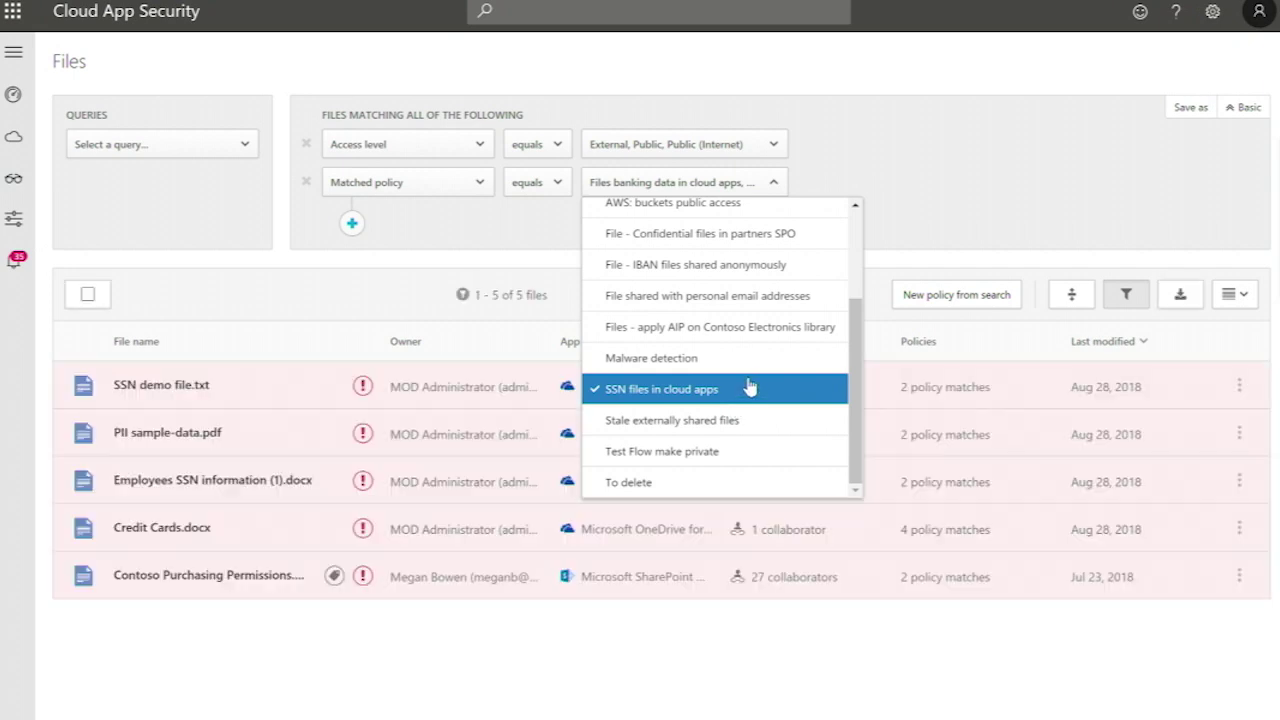
{"action": "left_click", "coordinate": [958, 158]}
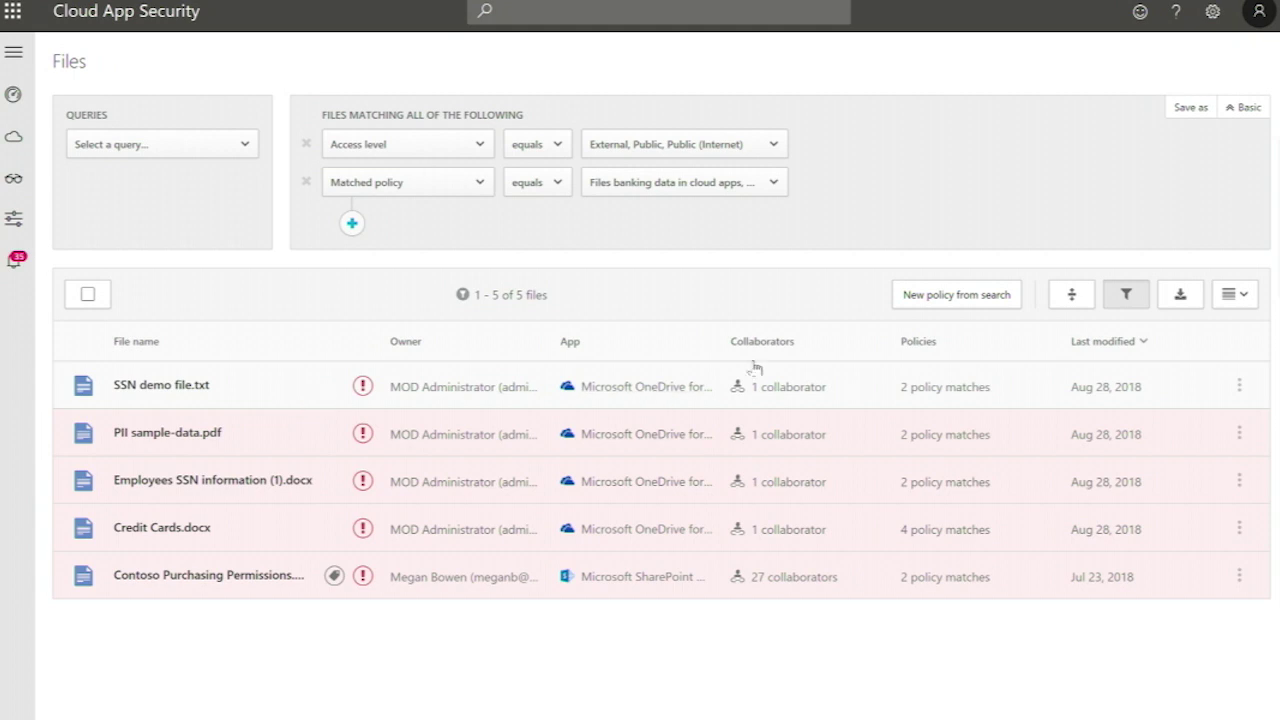
Step: View the activity related to SSN demo file.txt and examine the IP address details and 30-day activity chart of its download event
{"action": "left_click", "coordinate": [1238, 385]}
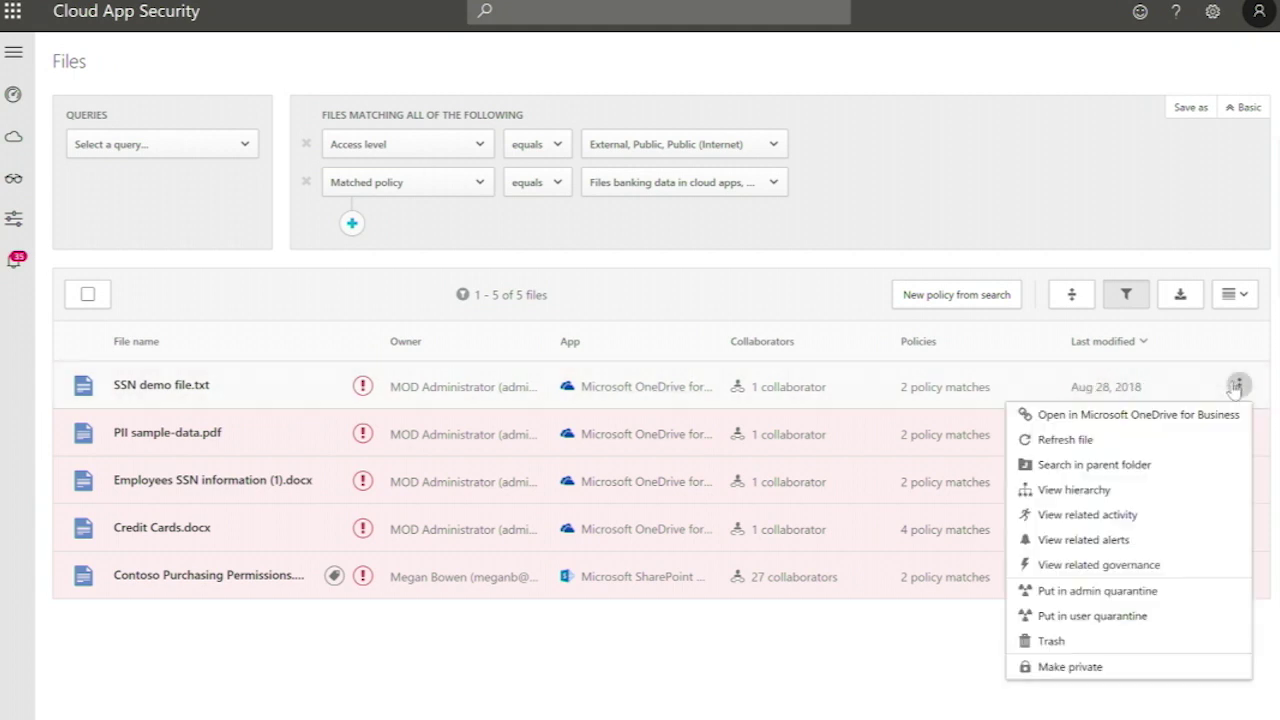
{"action": "left_click", "coordinate": [1120, 518]}
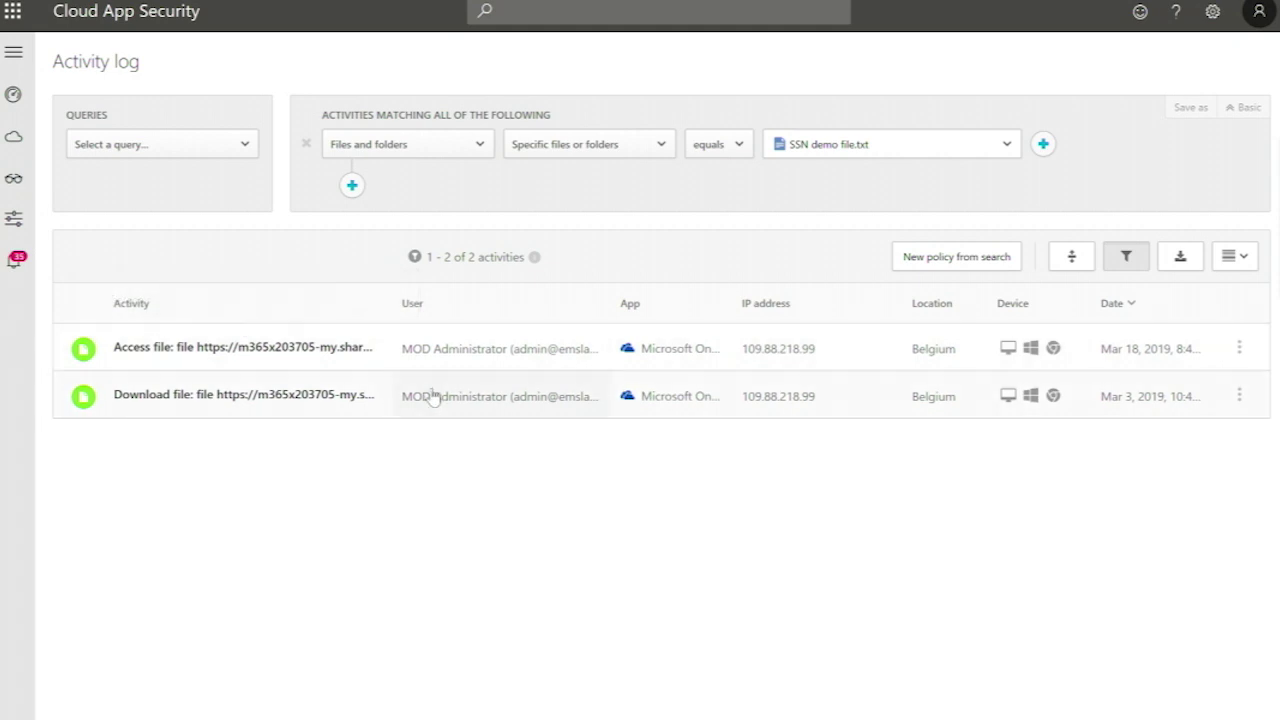
{"action": "left_click", "coordinate": [740, 397]}
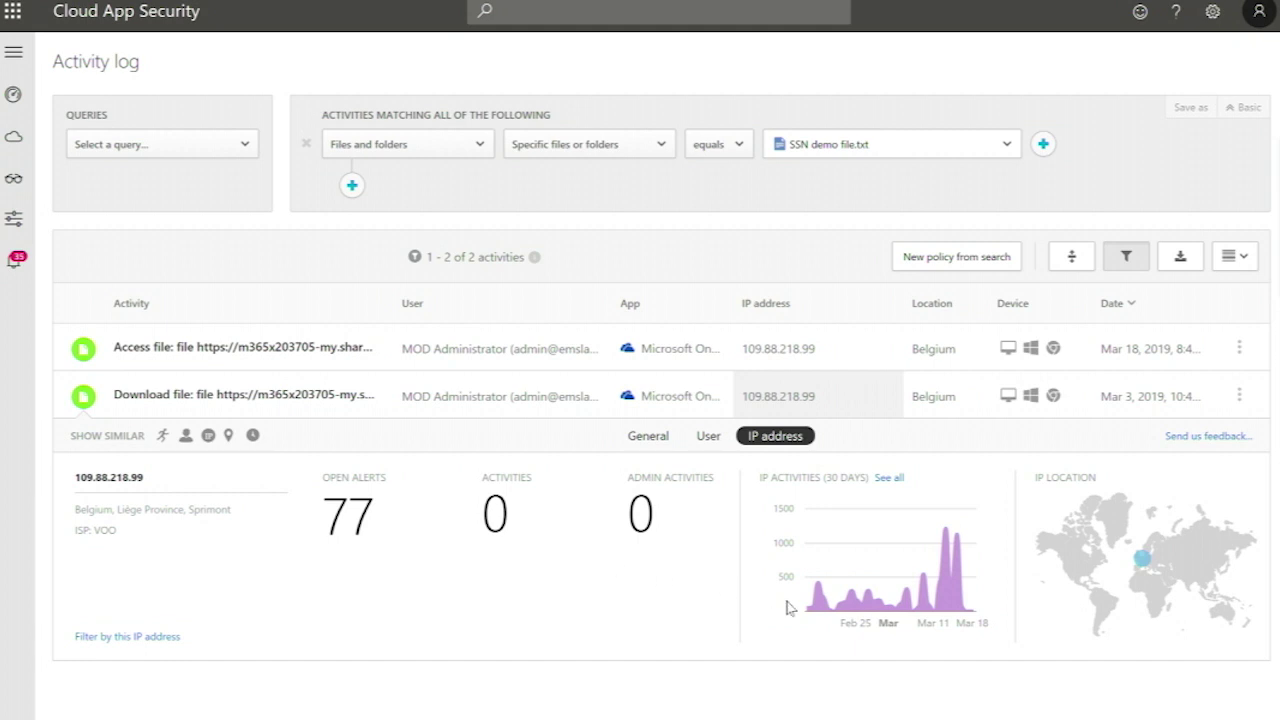
{"action": "mouse_move", "coordinate": [820, 592]}
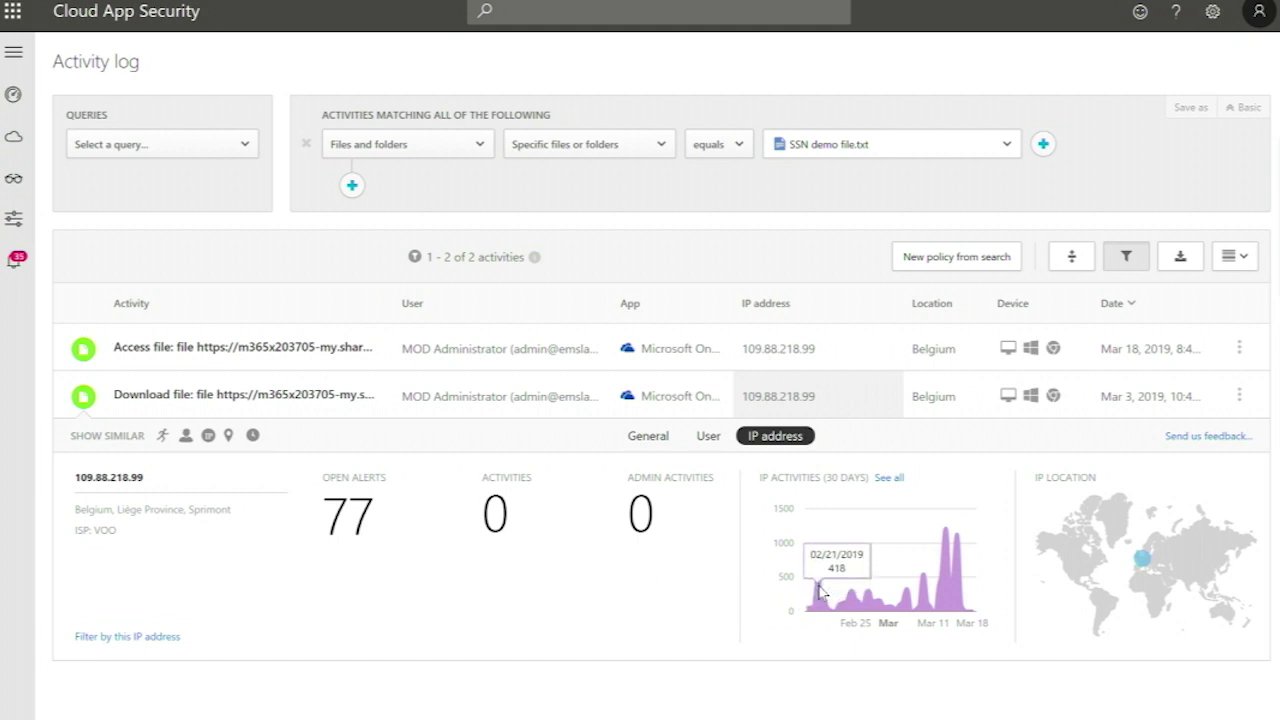